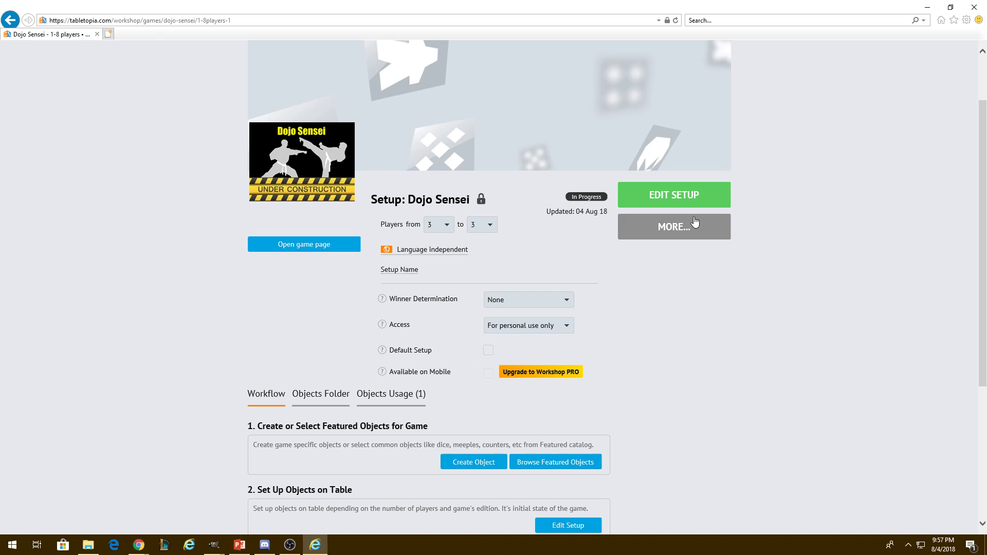
Open the Dojo Sensei 3-player setup in the table editor with EDIT SETUP
{"action": "scroll", "coordinate": [758, 360], "scroll_direction": "down", "scroll_amount": 5}
{"action": "scroll", "coordinate": [758, 361], "scroll_direction": "up", "scroll_amount": 6}
{"action": "left_click", "coordinate": [676, 269]}
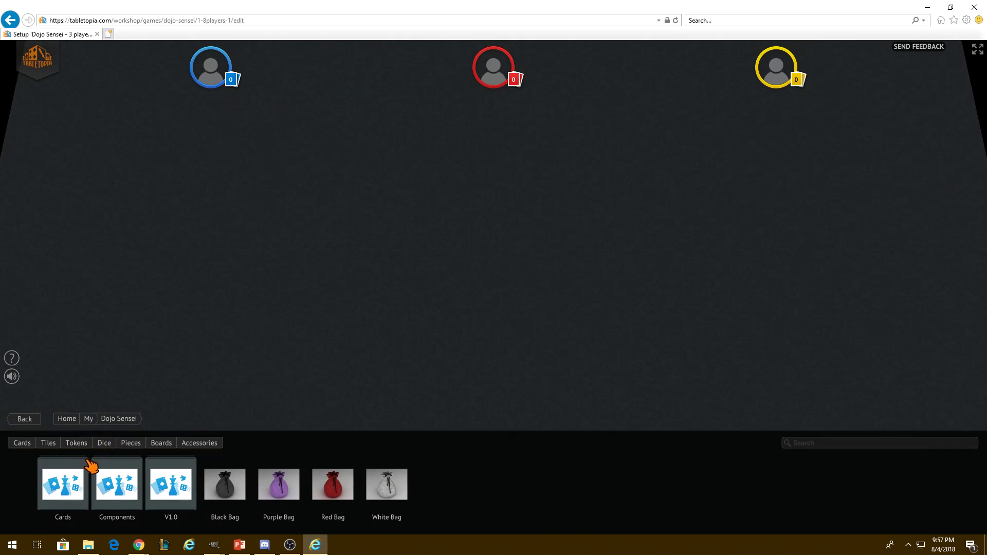
Drag the MainBoardV2 board from Components > Boards onto the top of the table
{"action": "left_click", "coordinate": [114, 488]}
{"action": "left_click", "coordinate": [87, 496]}
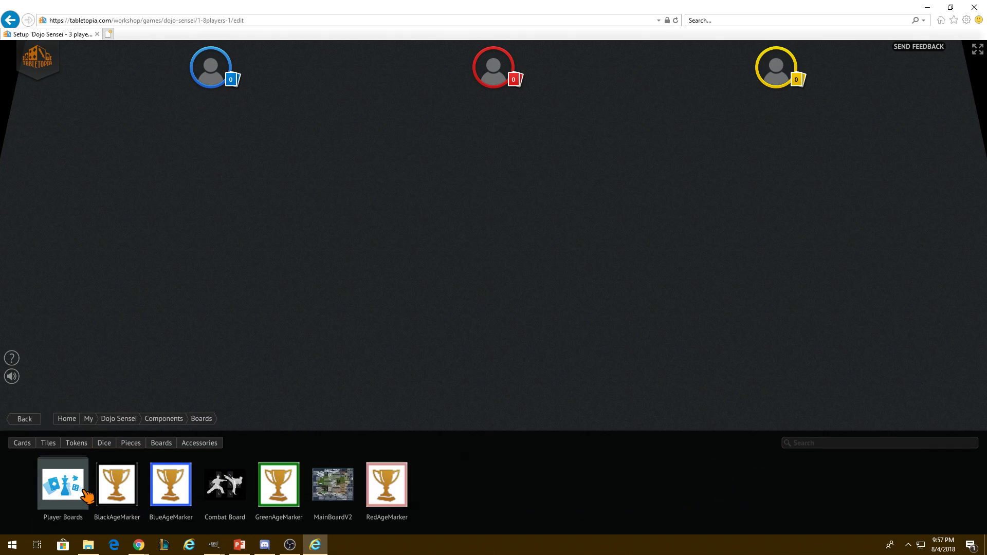
{"action": "left_click_drag", "start_coordinate": [333, 484], "coordinate": [452, 177]}
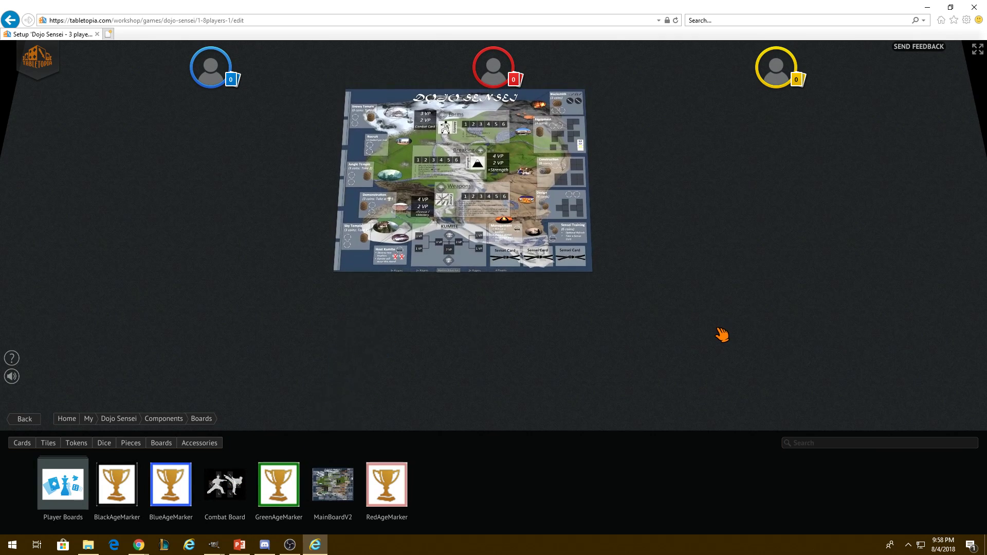
Centre the MainBoardV2 board in view and return the library to the Dojo Sensei folder
{"action": "scroll", "coordinate": [719, 334], "scroll_direction": "down", "scroll_amount": 5}
{"action": "scroll", "coordinate": [652, 315], "scroll_direction": "up", "scroll_amount": 3}
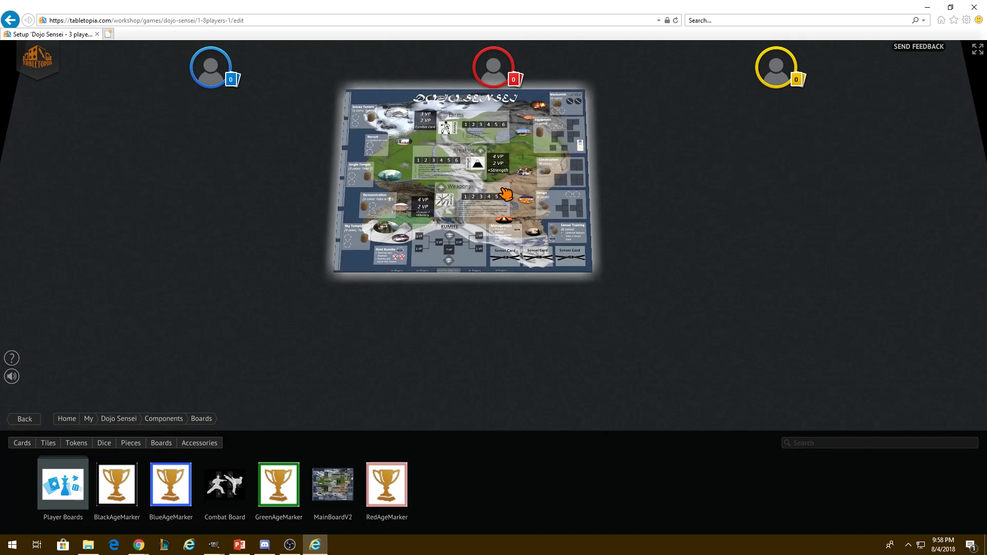
{"action": "left_click_drag", "start_coordinate": [690, 293], "coordinate": [673, 267]}
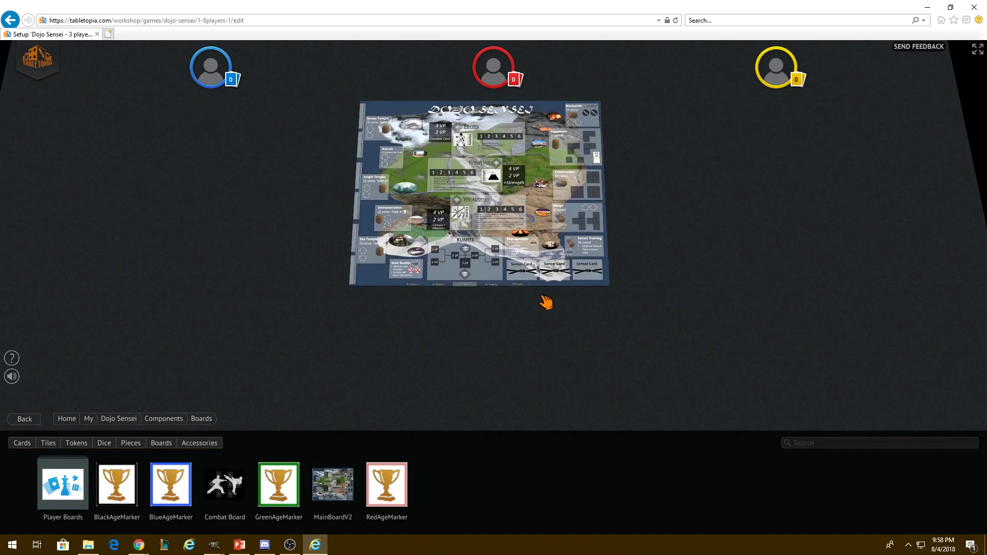
{"action": "left_click_drag", "start_coordinate": [522, 358], "coordinate": [542, 339]}
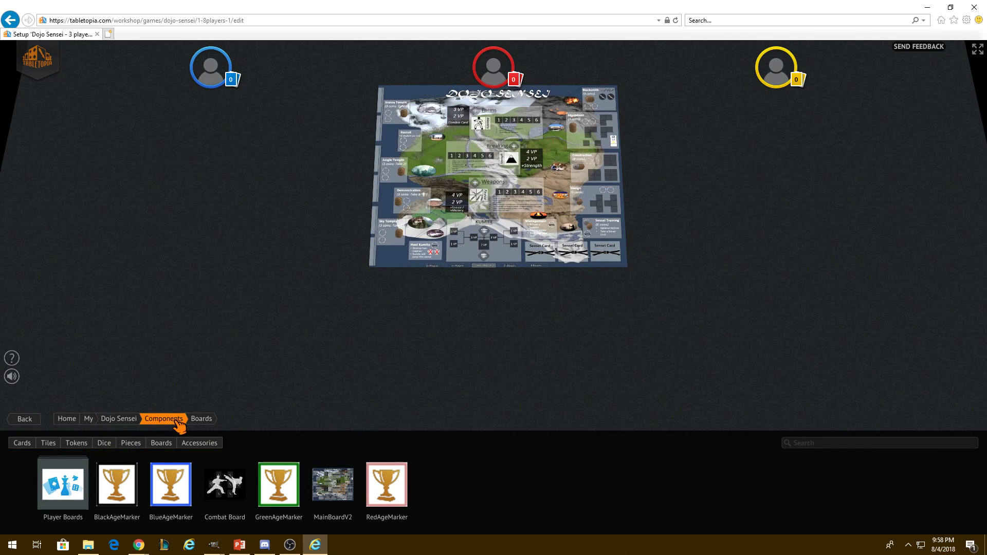
{"action": "left_click", "coordinate": [112, 418]}
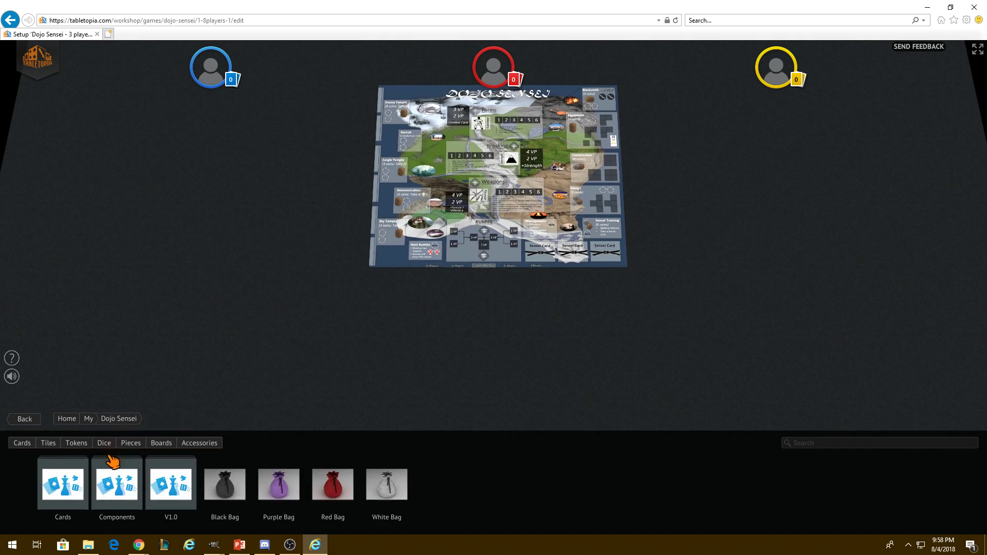
Place the catstance card from Cards > Discipline Cards > Karate on the table and centre it
{"action": "left_click", "coordinate": [62, 488]}
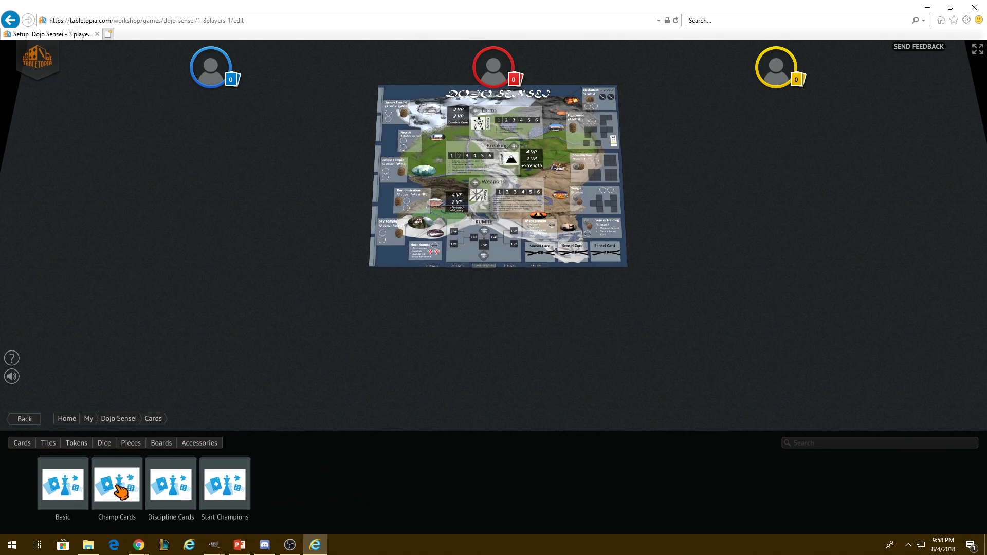
{"action": "left_click", "coordinate": [165, 487]}
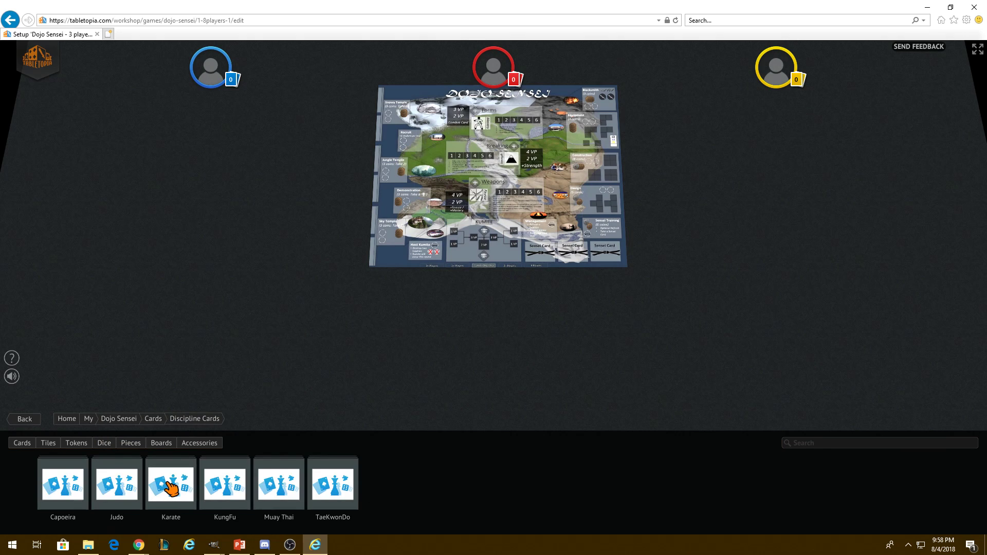
{"action": "left_click", "coordinate": [171, 487]}
{"action": "left_click_drag", "start_coordinate": [172, 485], "coordinate": [198, 337]}
{"action": "left_click_drag", "start_coordinate": [277, 337], "coordinate": [366, 307]}
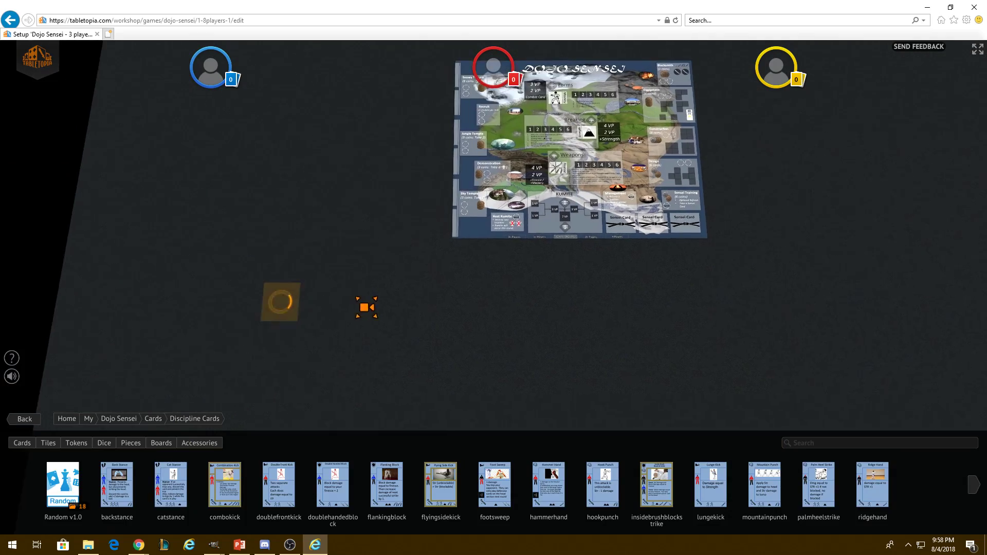
{"action": "scroll", "coordinate": [344, 300], "scroll_direction": "up", "scroll_amount": 5}
{"action": "left_click_drag", "start_coordinate": [280, 349], "coordinate": [518, 307]}
{"action": "scroll", "coordinate": [425, 288], "scroll_direction": "up", "scroll_amount": 2}
{"action": "left_click_drag", "start_coordinate": [425, 289], "coordinate": [945, 380]}
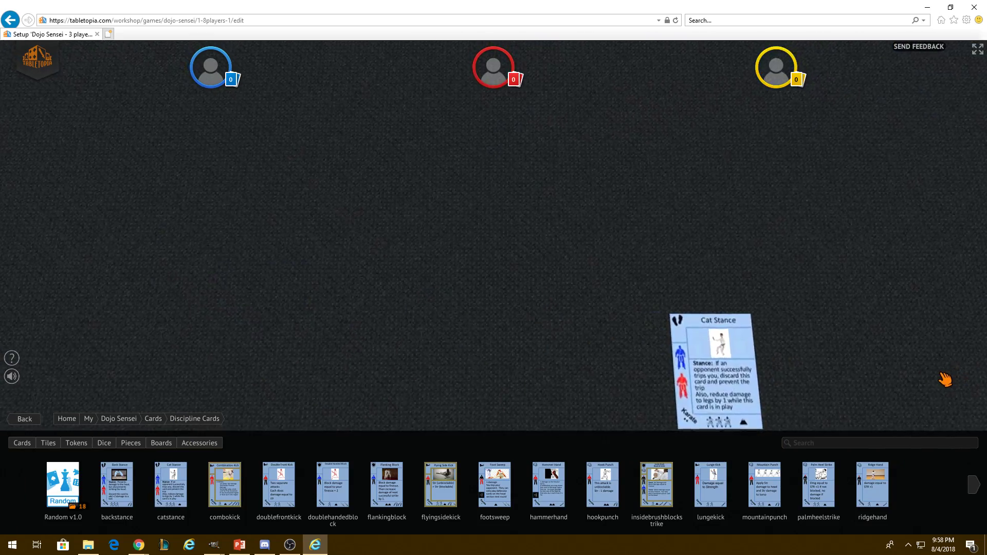
{"action": "left_click_drag", "start_coordinate": [903, 348], "coordinate": [624, 214]}
{"action": "scroll", "coordinate": [534, 236], "scroll_direction": "down", "scroll_amount": 2}
{"action": "scroll", "coordinate": [534, 237], "scroll_direction": "down", "scroll_amount": 1}
{"action": "scroll", "coordinate": [533, 237], "scroll_direction": "up", "scroll_amount": 2}
{"action": "scroll", "coordinate": [534, 237], "scroll_direction": "down", "scroll_amount": 2}
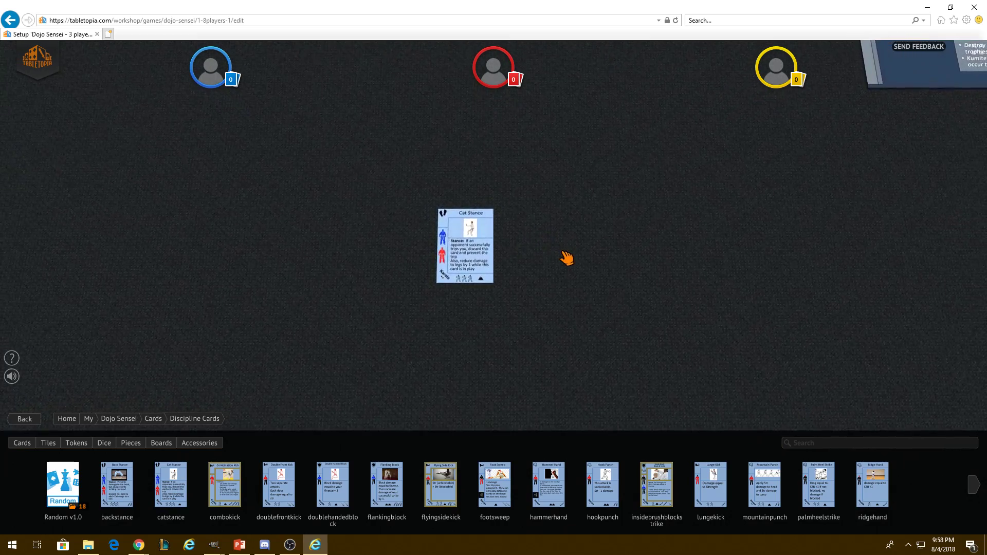
{"action": "left_click_drag", "start_coordinate": [568, 257], "coordinate": [588, 260]}
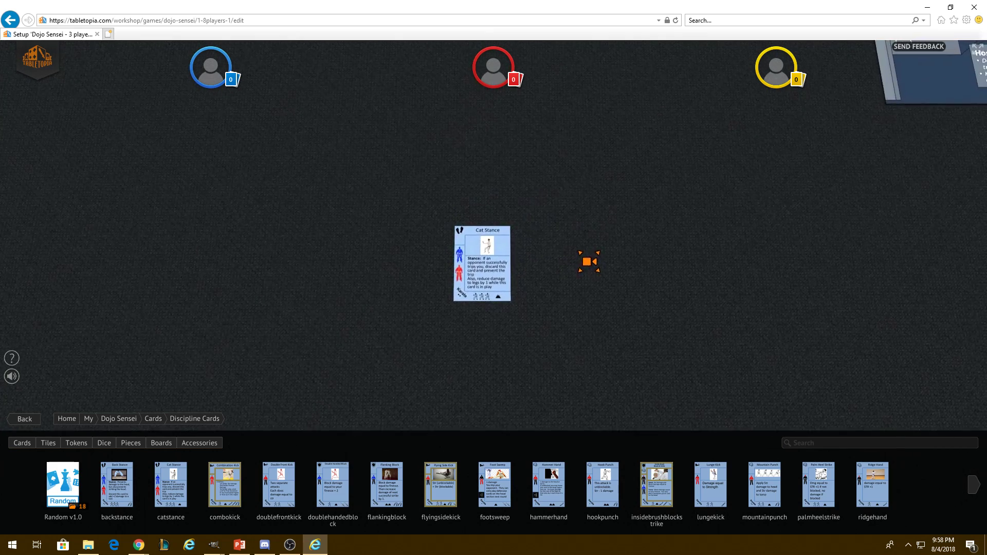
Flip the Cat Stance card over and back, then rotate it with Q and E
{"action": "double_click", "coordinate": [489, 270]}
{"action": "double_click", "coordinate": [490, 270]}
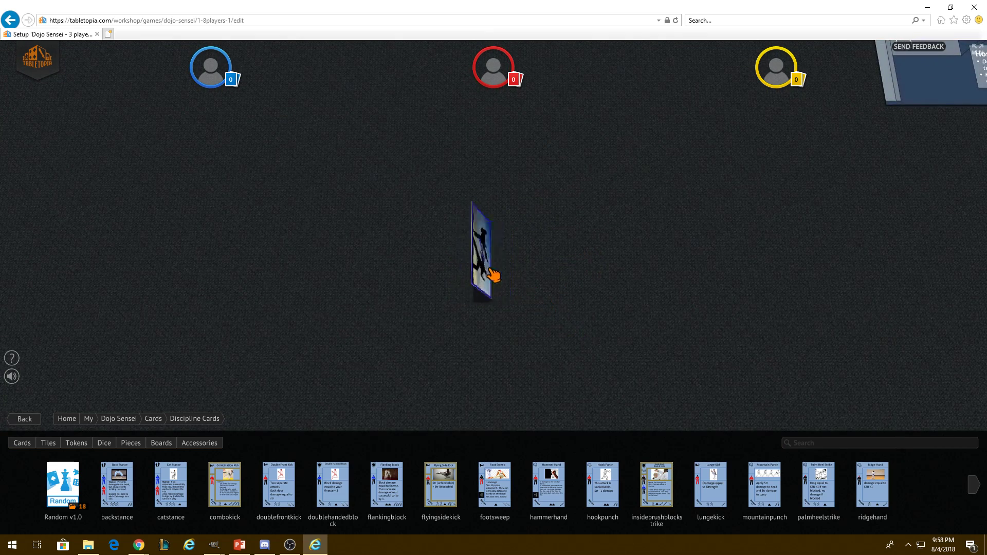
{"action": "key", "text": "q"}
{"action": "key", "text": "q"}
{"action": "key", "text": "q"}
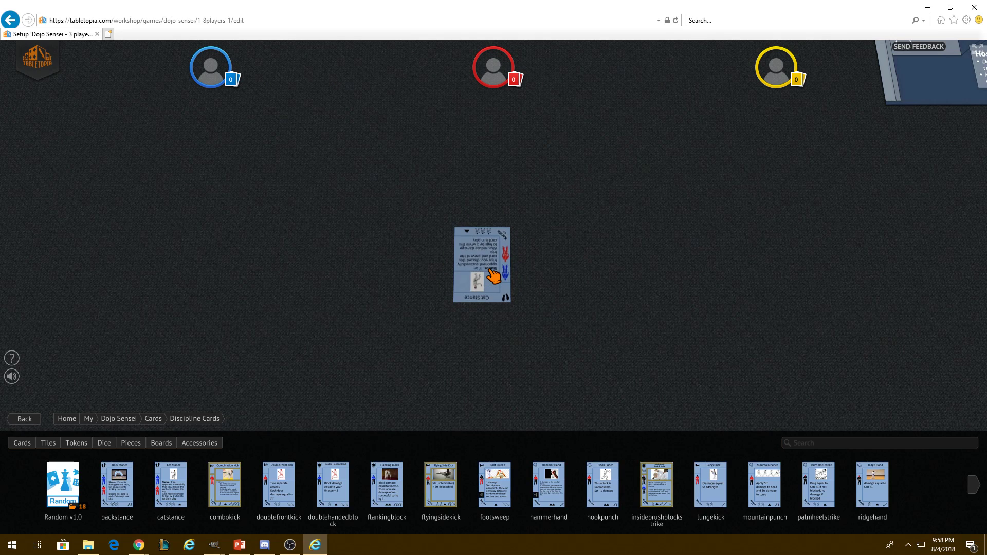
{"action": "key", "text": "e"}
{"action": "key", "text": "e"}
{"action": "key", "text": "e"}
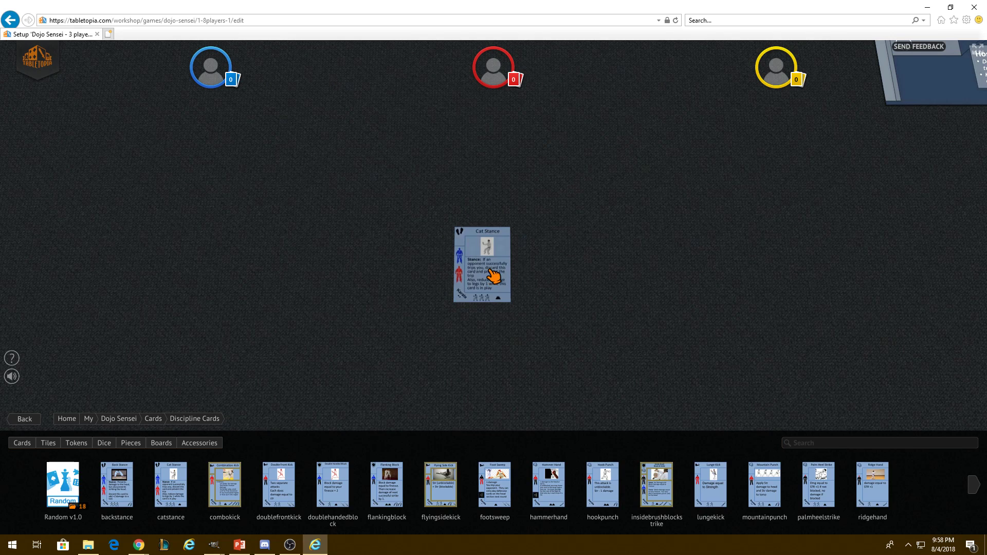
{"action": "right_click", "coordinate": [475, 277]}
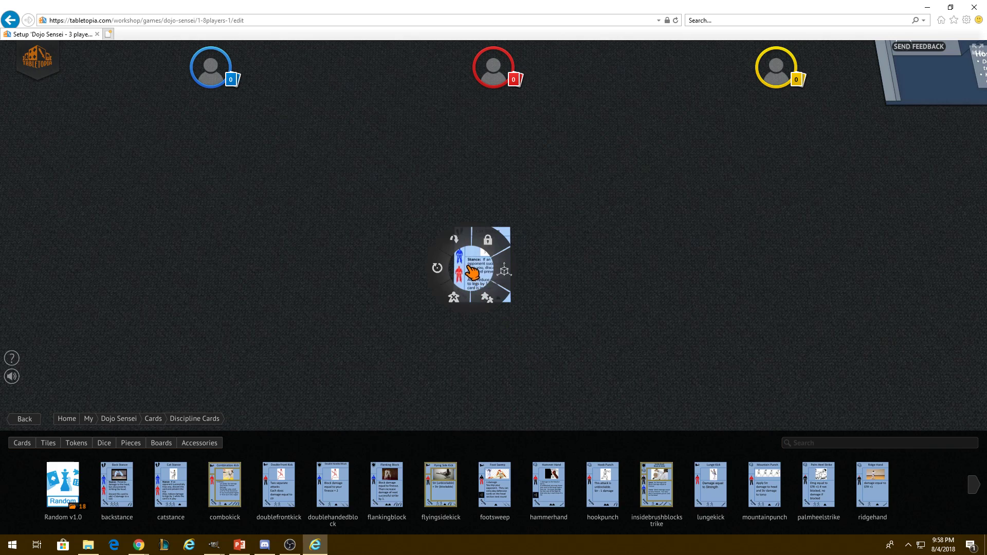
{"action": "mouse_move", "coordinate": [514, 277]}
{"action": "mouse_move", "coordinate": [409, 271]}
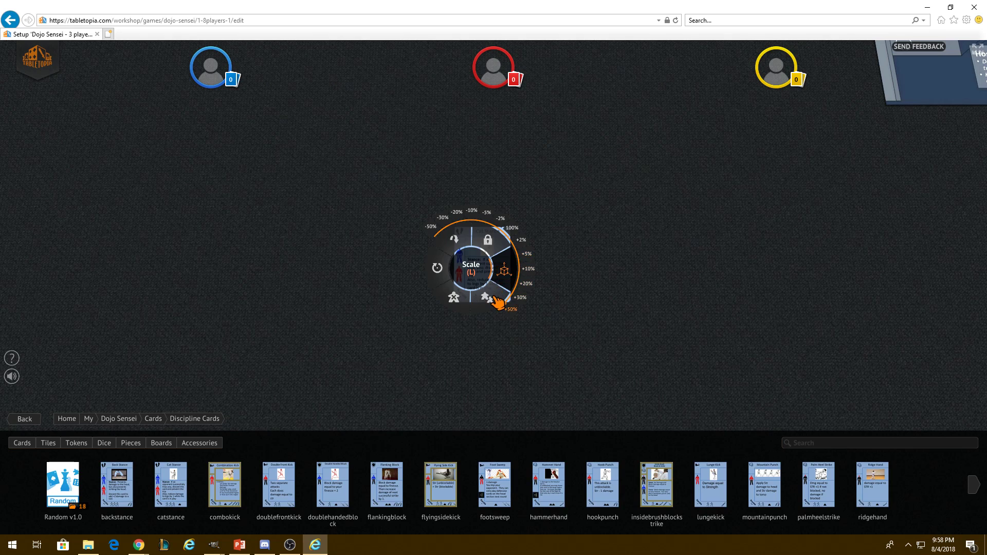
{"action": "mouse_move", "coordinate": [491, 298]}
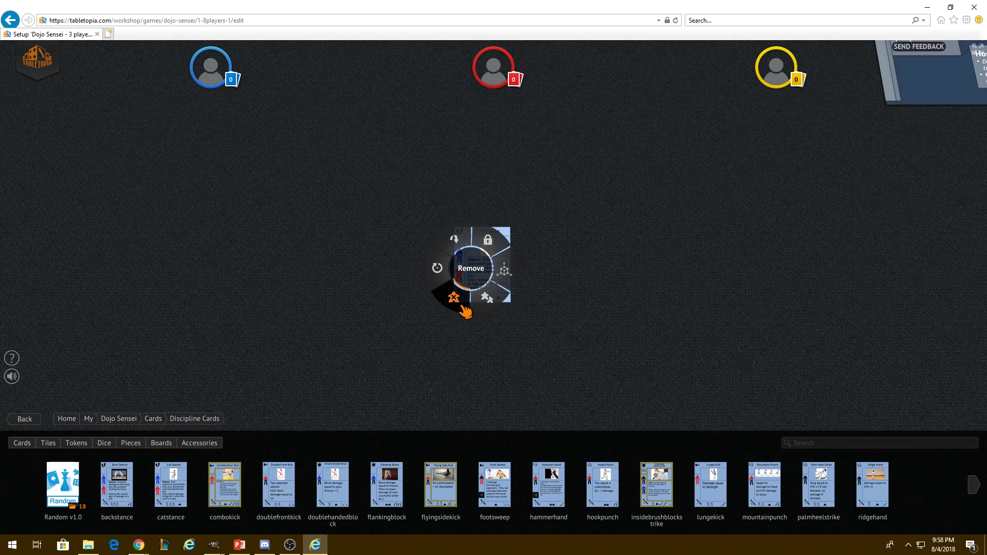
{"action": "mouse_move", "coordinate": [437, 288]}
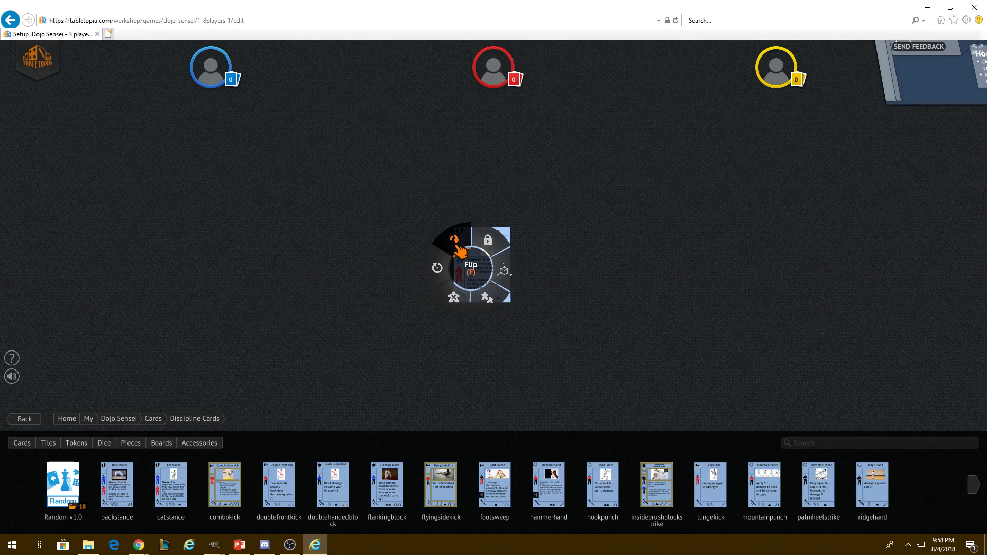
{"action": "left_click", "coordinate": [690, 339]}
{"action": "scroll", "coordinate": [697, 327], "scroll_direction": "down", "scroll_amount": 2}
{"action": "left_click_drag", "start_coordinate": [697, 328], "coordinate": [597, 354]}
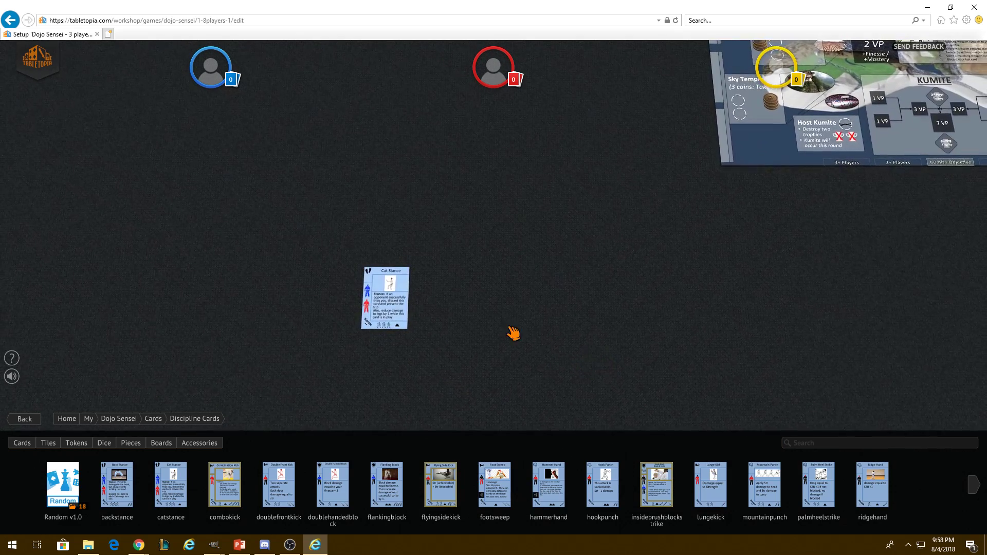
Add a Combination Kick card, stack Cat Stance onto it, then pull Cat Stance off again
{"action": "left_click_drag", "start_coordinate": [492, 310], "coordinate": [581, 290]}
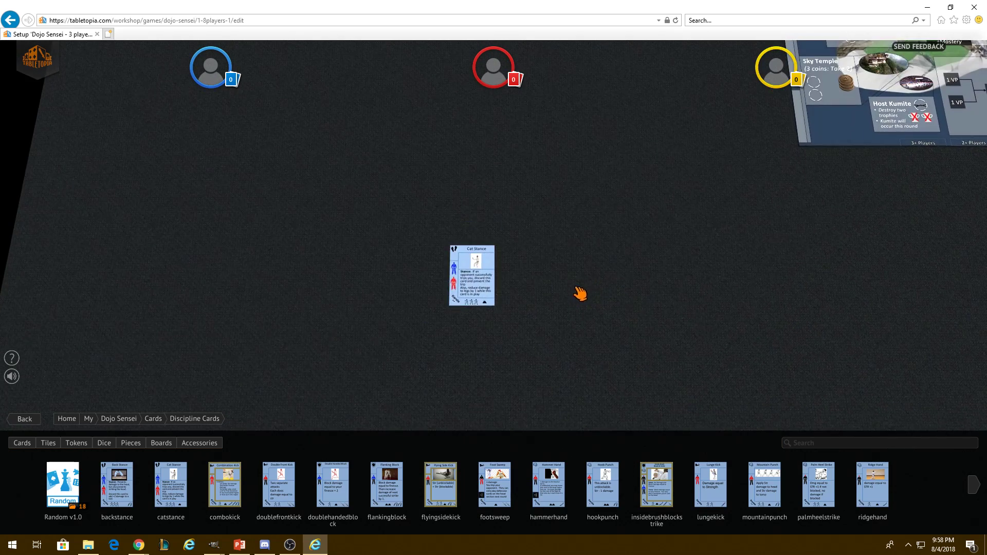
{"action": "scroll", "coordinate": [565, 306], "scroll_direction": "up", "scroll_amount": 3}
{"action": "scroll", "coordinate": [569, 303], "scroll_direction": "down", "scroll_amount": 1}
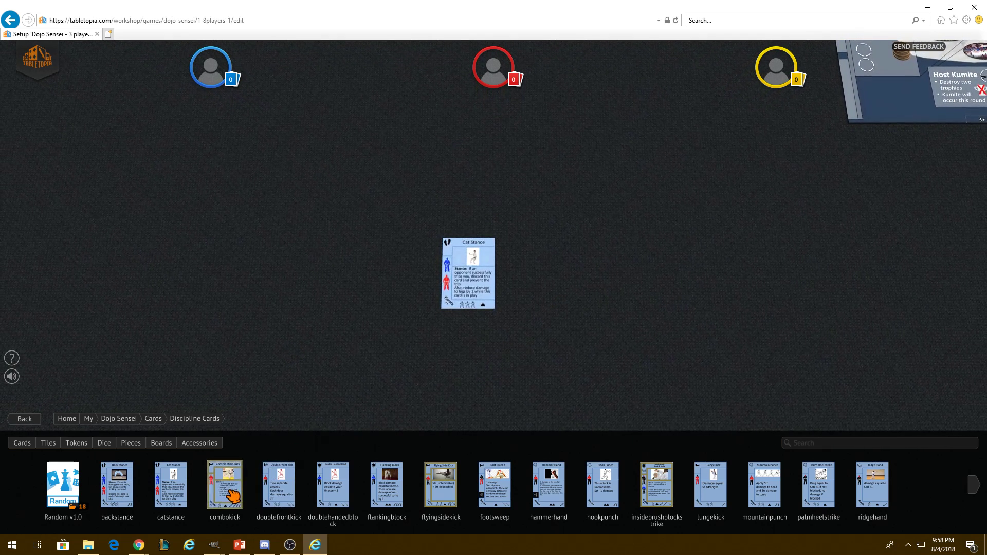
{"action": "left_click_drag", "start_coordinate": [224, 485], "coordinate": [617, 287]}
{"action": "left_click_drag", "start_coordinate": [573, 392], "coordinate": [528, 381]}
{"action": "left_click_drag", "start_coordinate": [453, 303], "coordinate": [624, 322]}
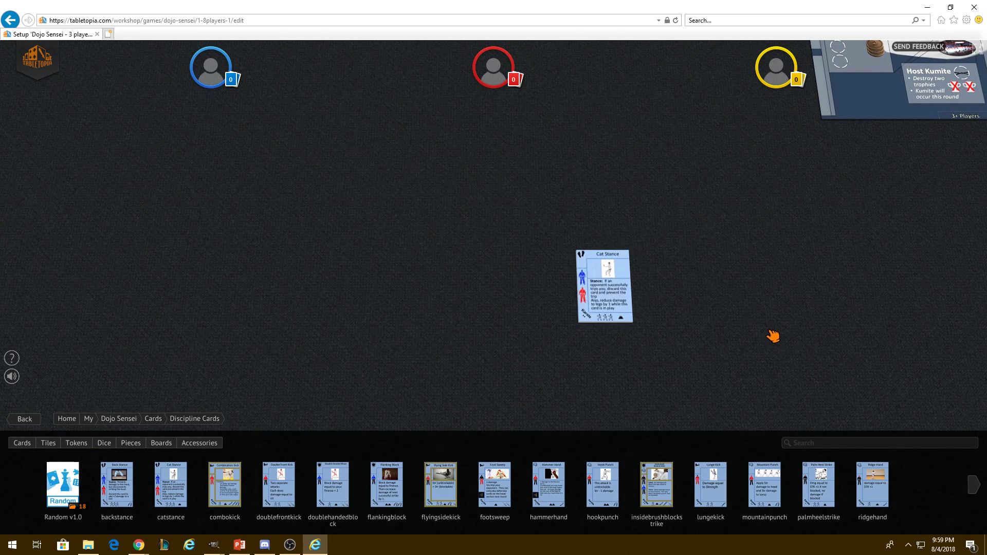
{"action": "left_click_drag", "start_coordinate": [772, 337], "coordinate": [621, 365]}
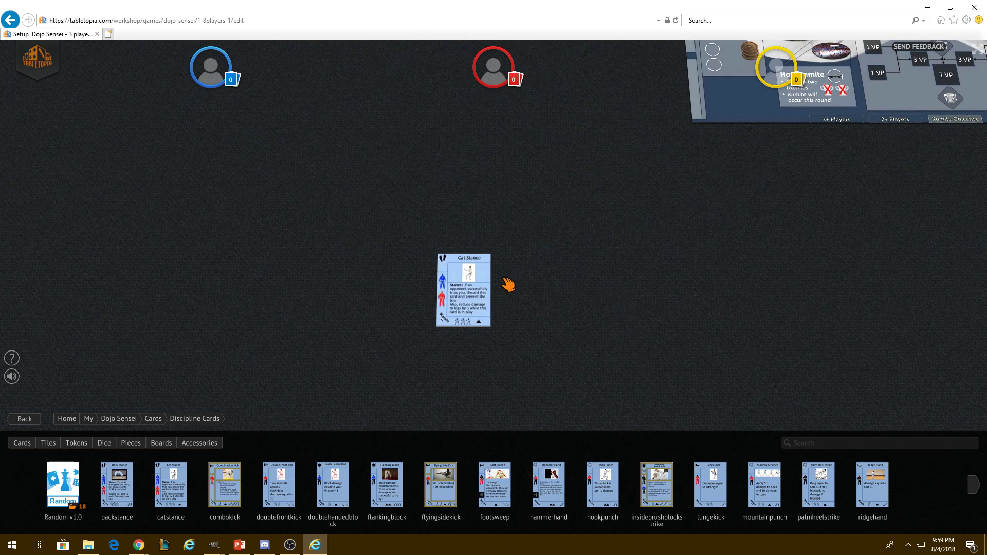
{"action": "left_click_drag", "start_coordinate": [470, 327], "coordinate": [592, 293]}
{"action": "left_click_drag", "start_coordinate": [715, 314], "coordinate": [613, 370]}
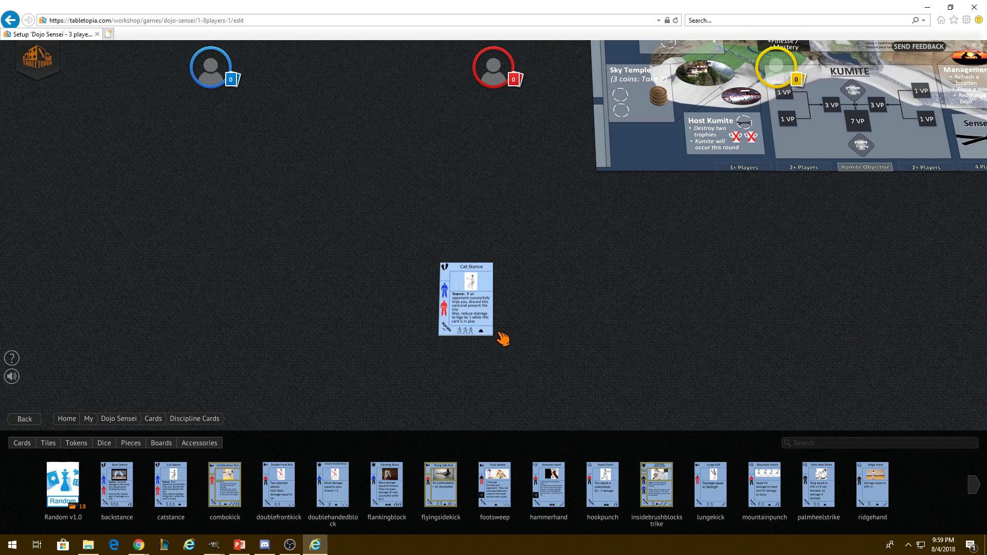
{"action": "left_click_drag", "start_coordinate": [463, 324], "coordinate": [528, 375]}
Box-select both cards and choose Remove from the radial menu
{"action": "left_click_drag", "start_coordinate": [411, 202], "coordinate": [593, 389]}
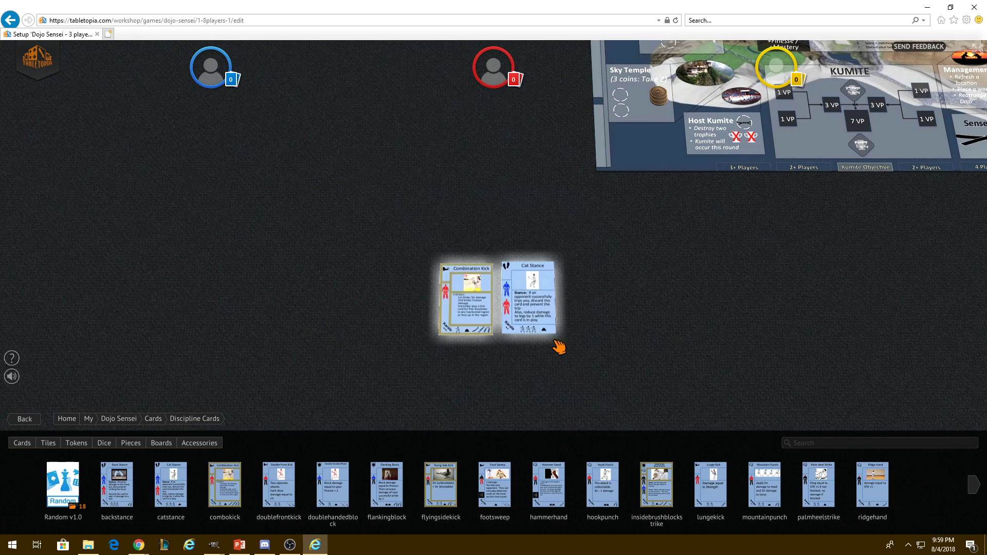
{"action": "right_click", "coordinate": [544, 325]}
{"action": "left_click", "coordinate": [539, 355]}
Confirm deleting both cards with YES and re-centre the view on the board
{"action": "left_click", "coordinate": [541, 314]}
{"action": "left_click_drag", "start_coordinate": [751, 268], "coordinate": [587, 333]}
{"action": "scroll", "coordinate": [589, 331], "scroll_direction": "down", "scroll_amount": 4}
{"action": "left_click_drag", "start_coordinate": [649, 330], "coordinate": [473, 405]}
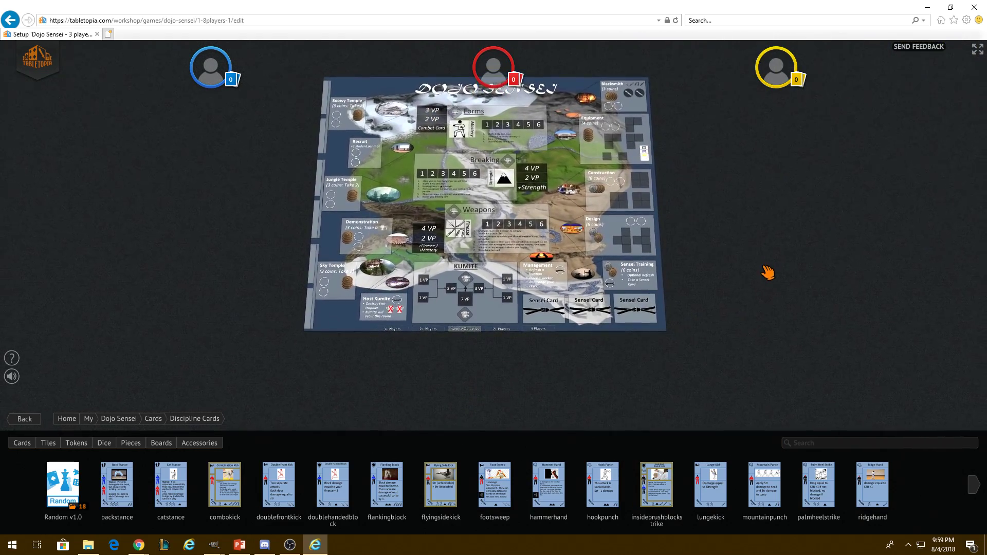
{"action": "left_click_drag", "start_coordinate": [769, 273], "coordinate": [768, 308]}
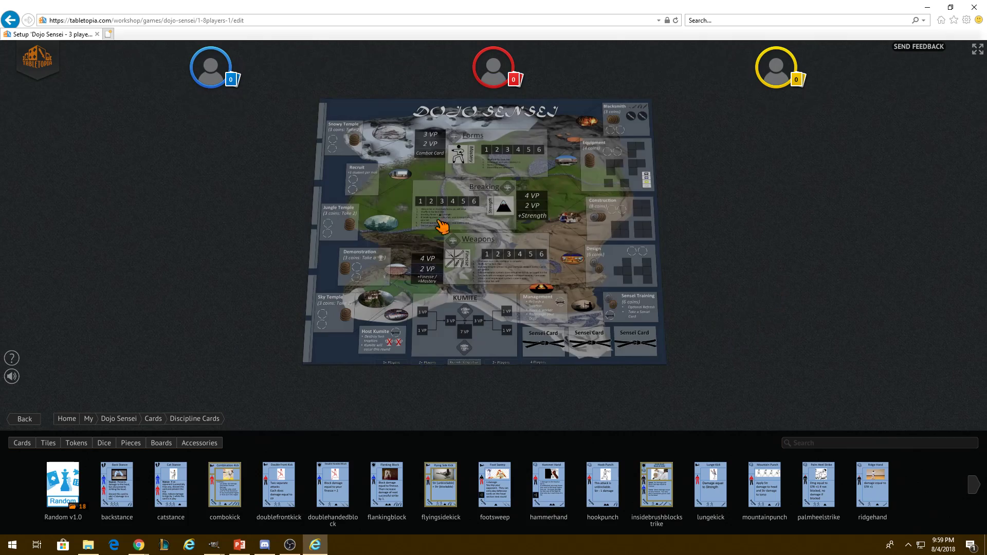
{"action": "left_click_drag", "start_coordinate": [710, 324], "coordinate": [725, 299]}
{"action": "scroll", "coordinate": [725, 299], "scroll_direction": "up", "scroll_amount": 3}
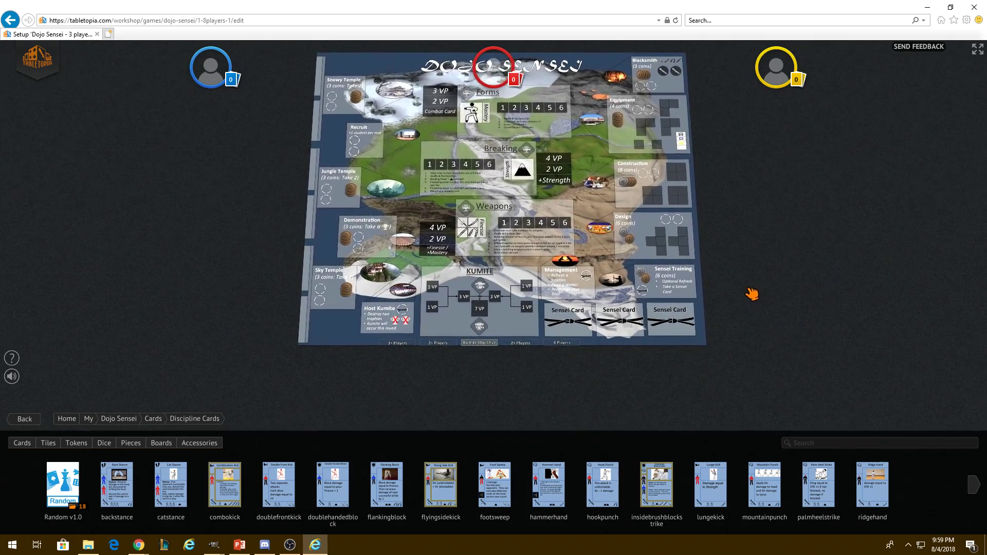
{"action": "scroll", "coordinate": [752, 299], "scroll_direction": "down", "scroll_amount": 2}
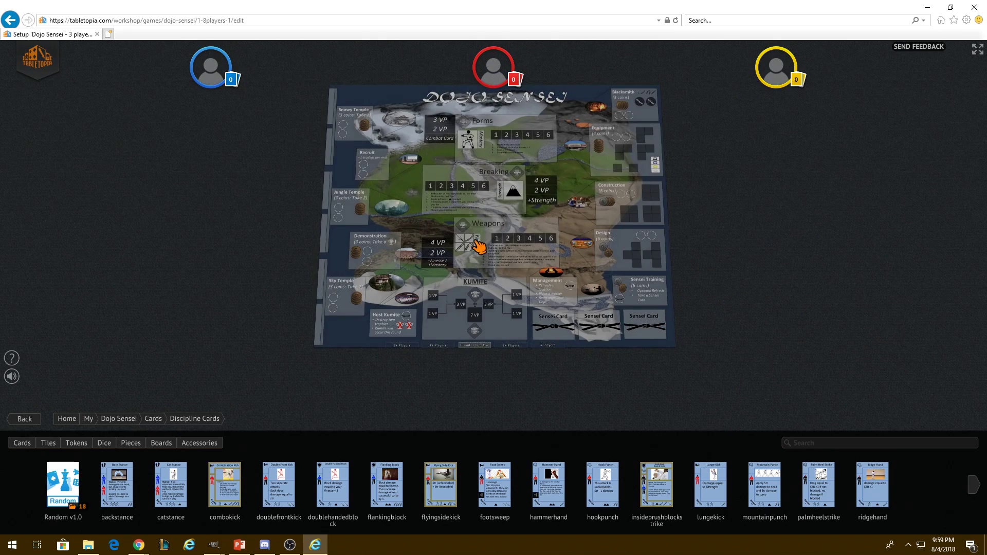
Check the board's action menu and zoom around the MainBoardV2 board
{"action": "right_click", "coordinate": [540, 221]}
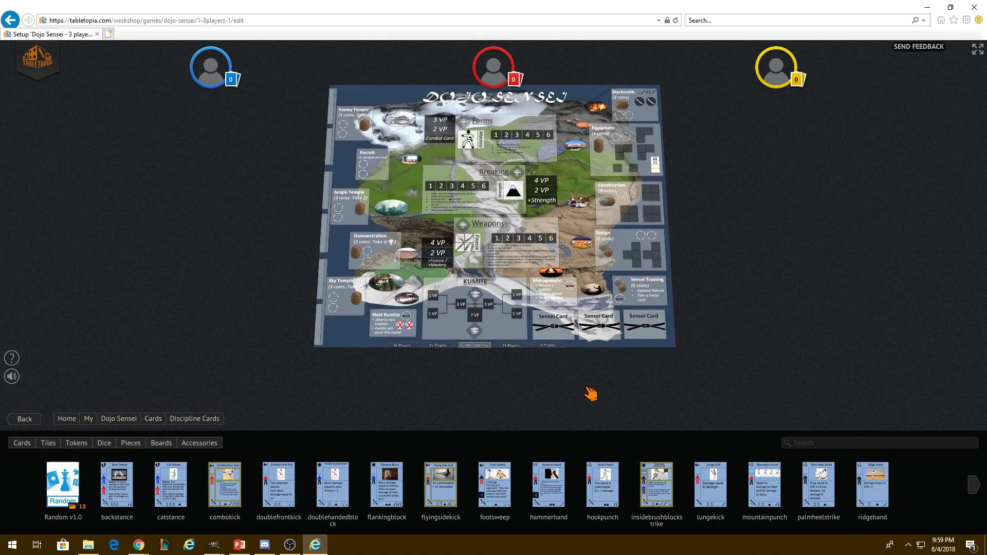
{"action": "scroll", "coordinate": [572, 191], "scroll_direction": "up", "scroll_amount": 3}
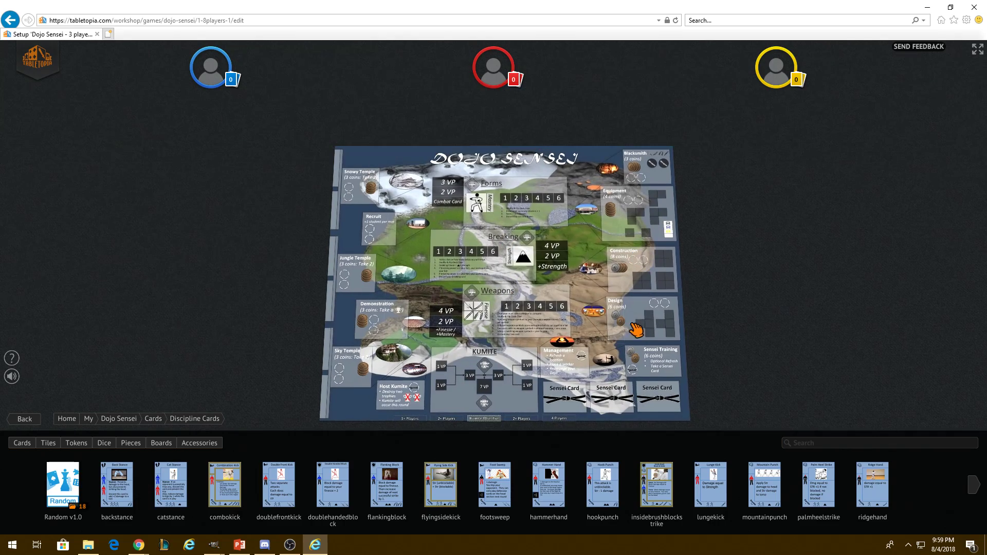
{"action": "scroll", "coordinate": [558, 226], "scroll_direction": "up", "scroll_amount": 2}
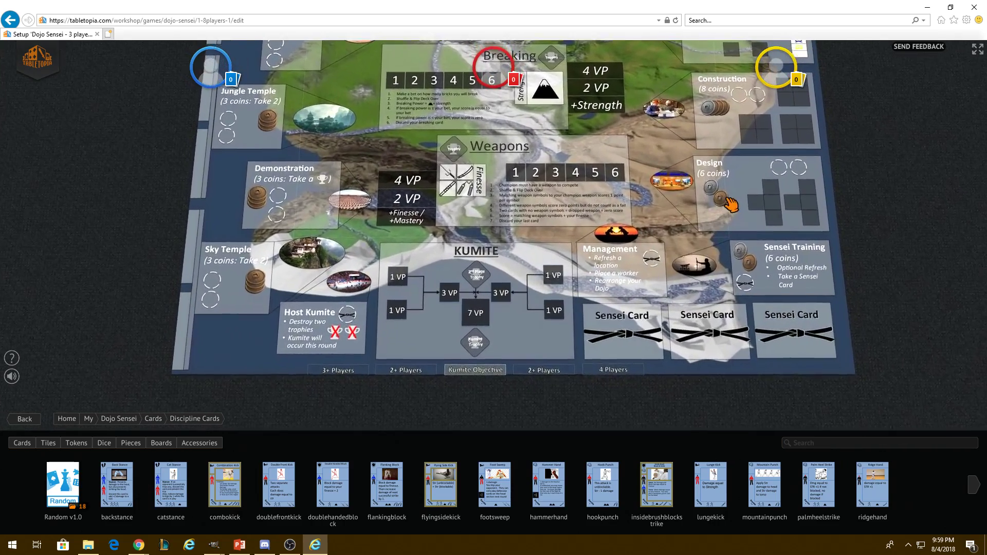
{"action": "scroll", "coordinate": [495, 150], "scroll_direction": "down", "scroll_amount": 5}
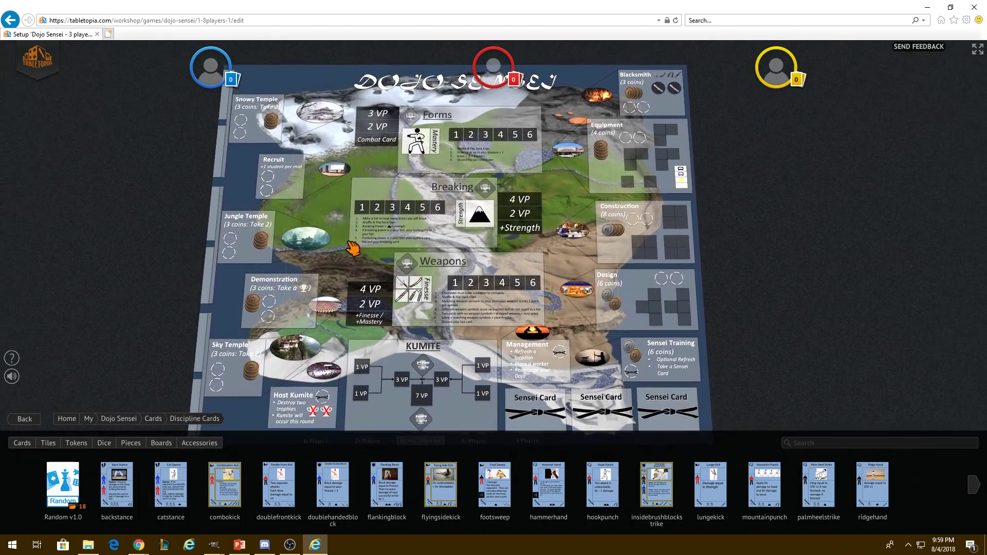
{"action": "left_click_drag", "start_coordinate": [433, 298], "coordinate": [498, 184]}
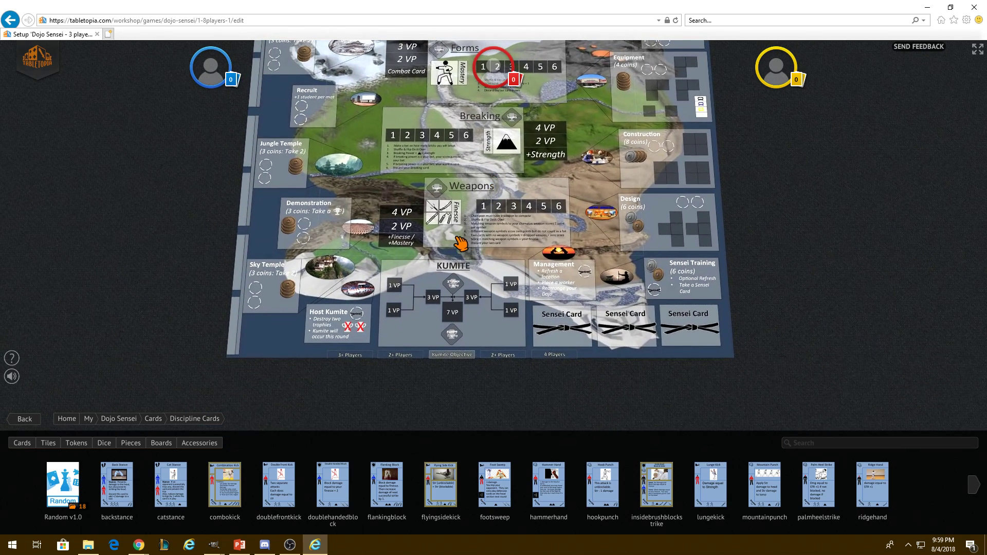
{"action": "left_click_drag", "start_coordinate": [460, 245], "coordinate": [457, 249]}
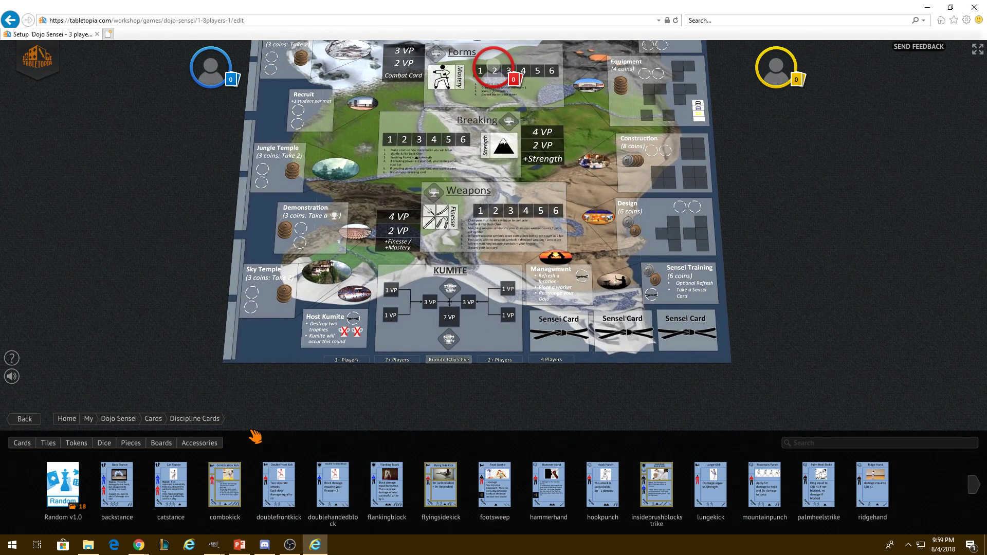
{"action": "scroll", "coordinate": [598, 380], "scroll_direction": "down", "scroll_amount": 5}
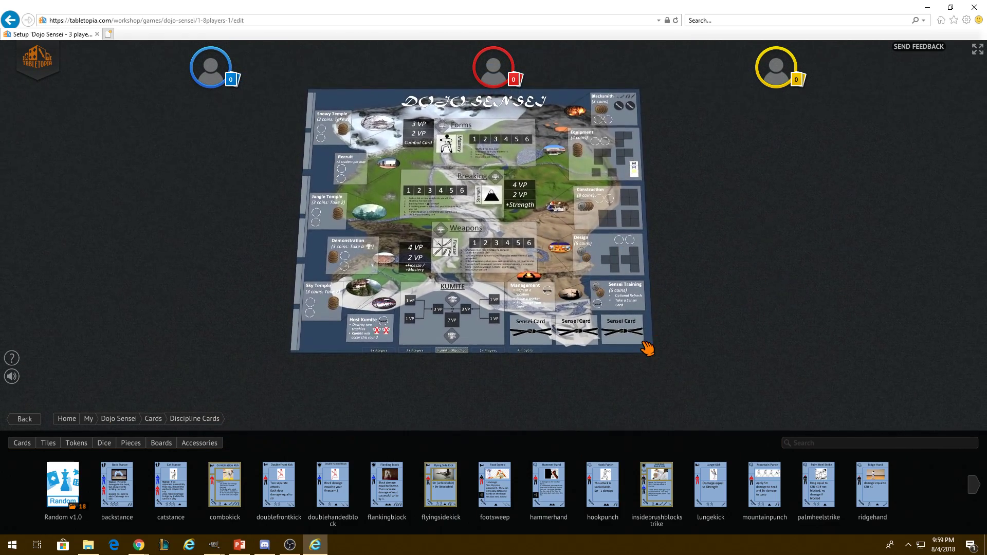
Drop a Random v1.0 card from the tray onto the table beside the board
{"action": "left_click_drag", "start_coordinate": [648, 346], "coordinate": [621, 369]}
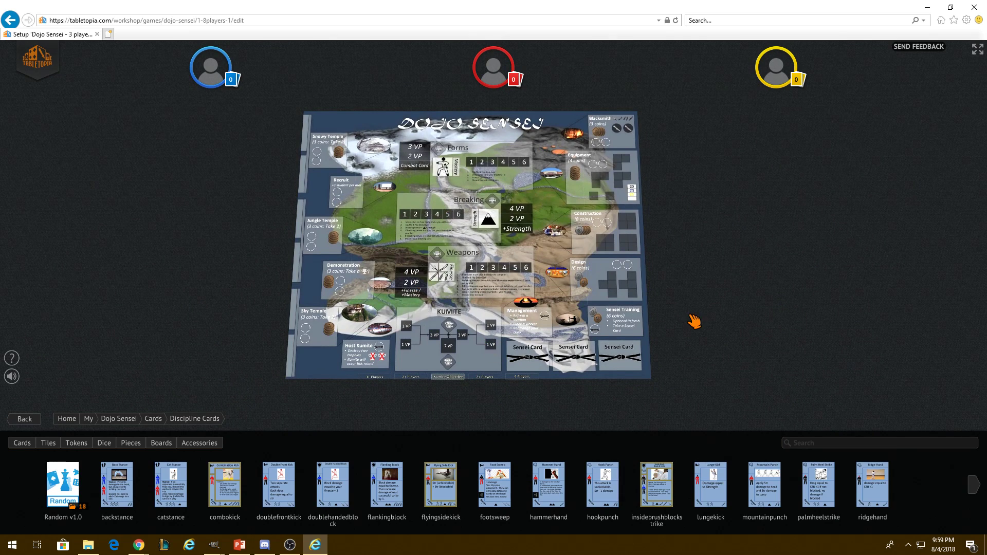
{"action": "left_click_drag", "start_coordinate": [694, 321], "coordinate": [707, 303]}
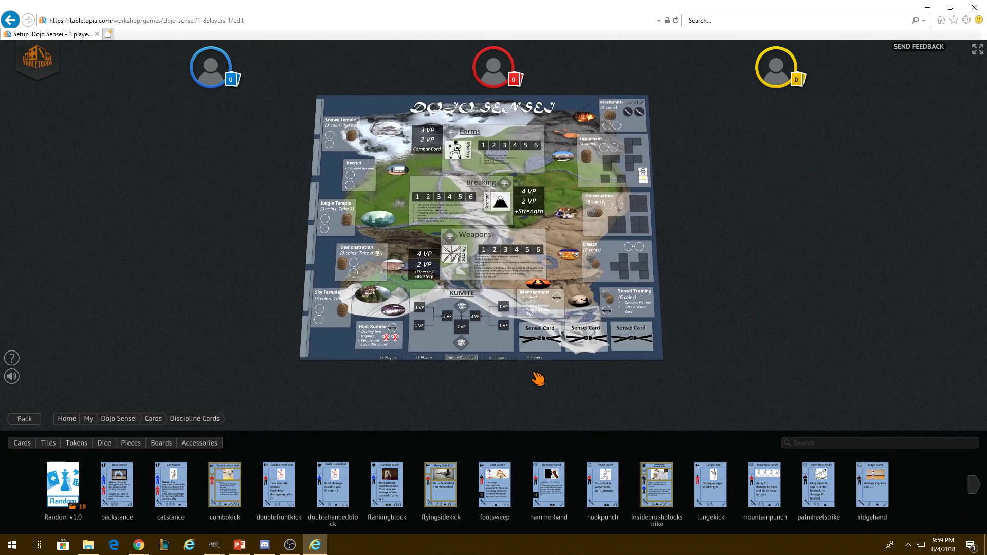
{"action": "left_click_drag", "start_coordinate": [719, 350], "coordinate": [726, 344]}
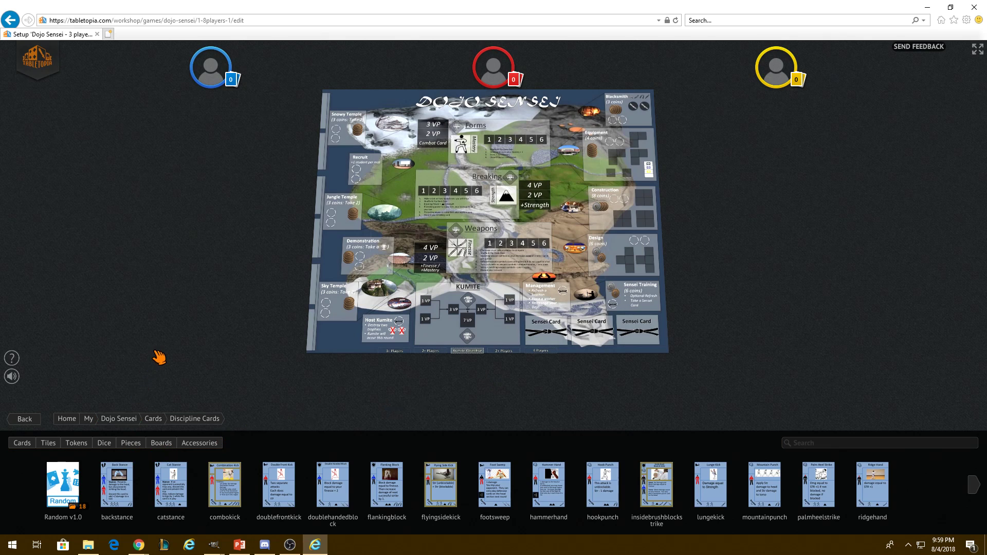
{"action": "left_click_drag", "start_coordinate": [159, 357], "coordinate": [155, 326]}
{"action": "left_click_drag", "start_coordinate": [745, 351], "coordinate": [722, 363]}
{"action": "left_click_drag", "start_coordinate": [156, 375], "coordinate": [240, 358]}
{"action": "left_click_drag", "start_coordinate": [83, 487], "coordinate": [253, 302]}
{"action": "left_click_drag", "start_coordinate": [260, 402], "coordinate": [524, 336]}
{"action": "scroll", "coordinate": [350, 392], "scroll_direction": "up", "scroll_amount": 4}
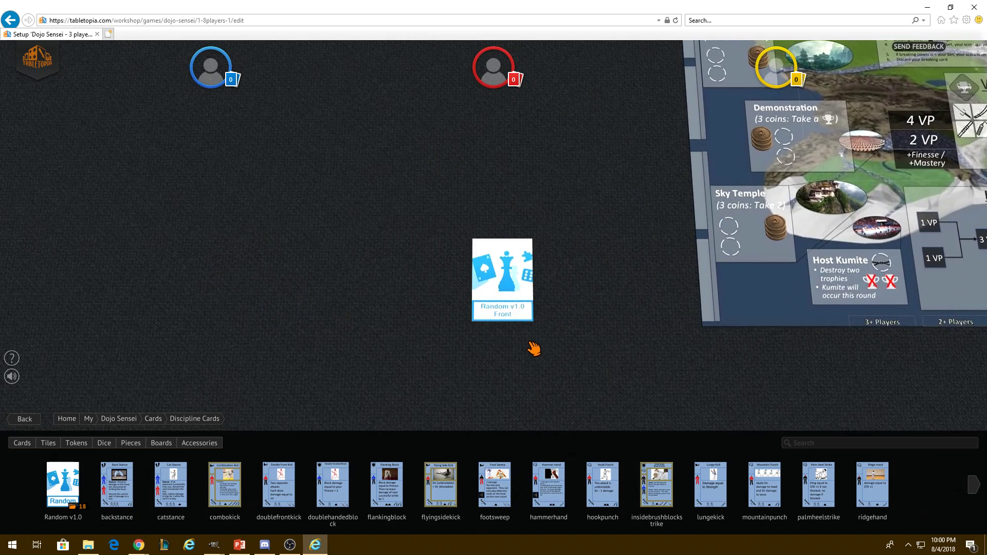
{"action": "key", "text": "f"}
{"action": "key", "text": "f"}
{"action": "left_click_drag", "start_coordinate": [514, 408], "coordinate": [508, 388]}
{"action": "left_click_drag", "start_coordinate": [661, 359], "coordinate": [554, 367]}
{"action": "scroll", "coordinate": [637, 373], "scroll_direction": "down", "scroll_amount": 3}
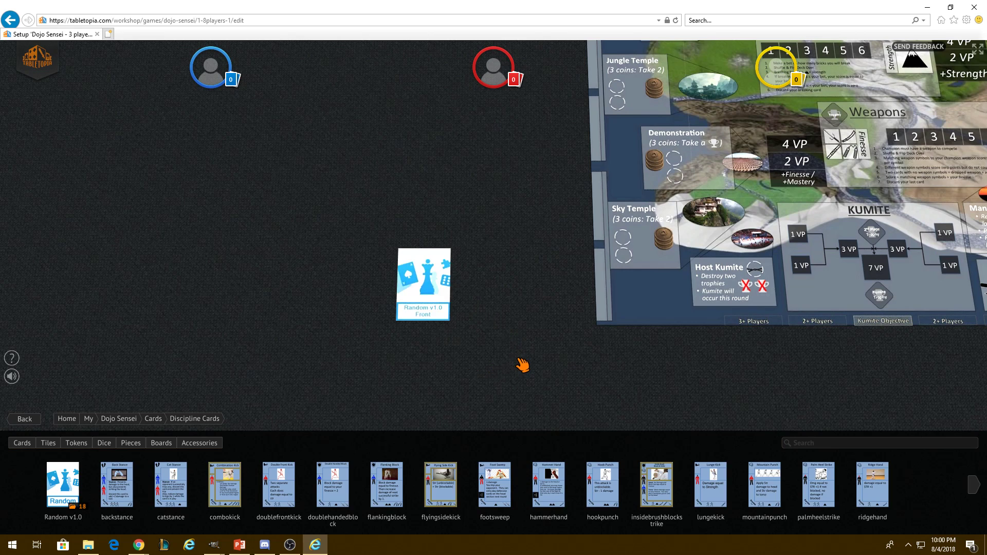
{"action": "left_click_drag", "start_coordinate": [518, 359], "coordinate": [515, 367]}
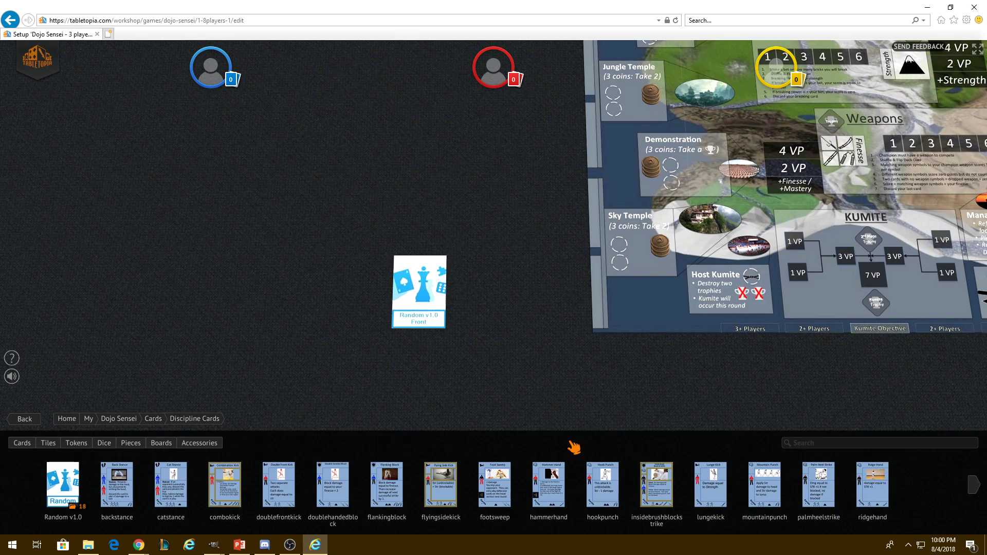
{"action": "scroll", "coordinate": [513, 352], "scroll_direction": "down", "scroll_amount": 2}
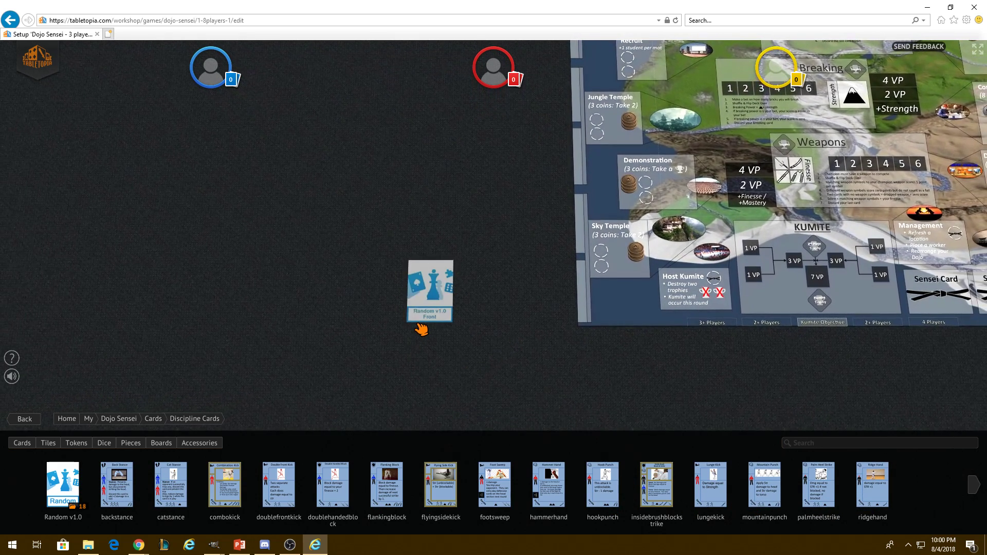
Remove the Random v1.0 card from the table, confirming with YES
{"action": "right_click", "coordinate": [421, 329]}
{"action": "left_click", "coordinate": [418, 350]}
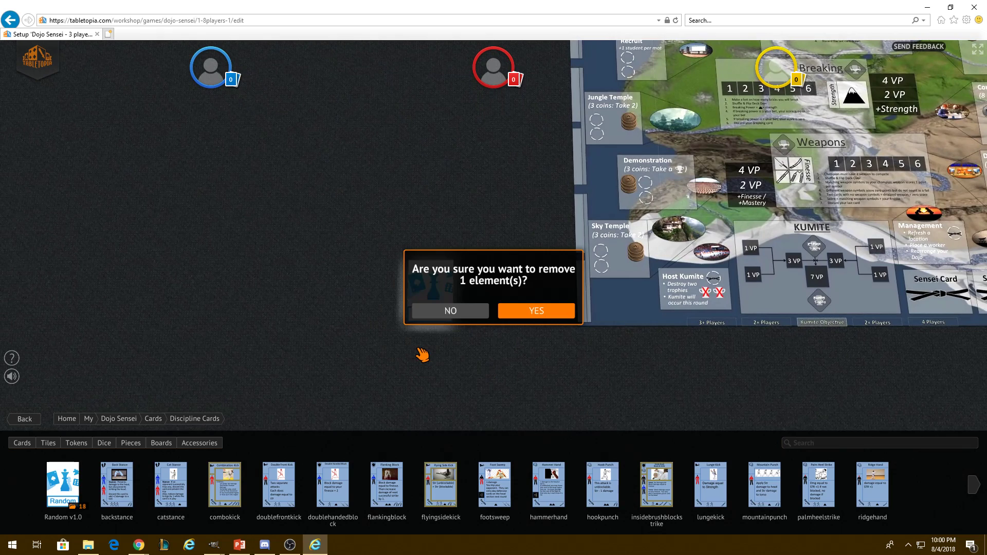
{"action": "left_click", "coordinate": [508, 311]}
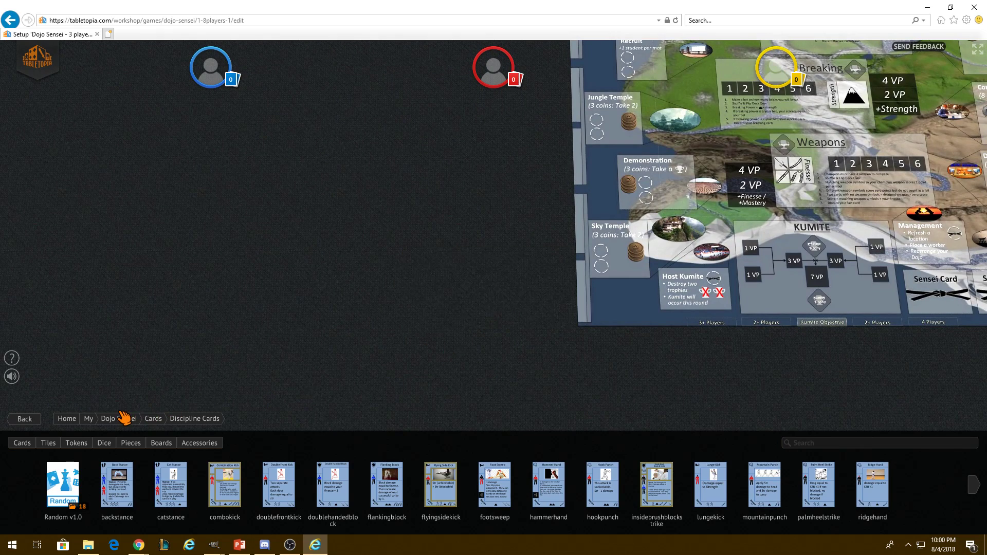
Show the Discipline Cards sets, Capoeira to TaeKwonDo, in the library
{"action": "scroll", "coordinate": [251, 366], "scroll_direction": "down", "scroll_amount": 3}
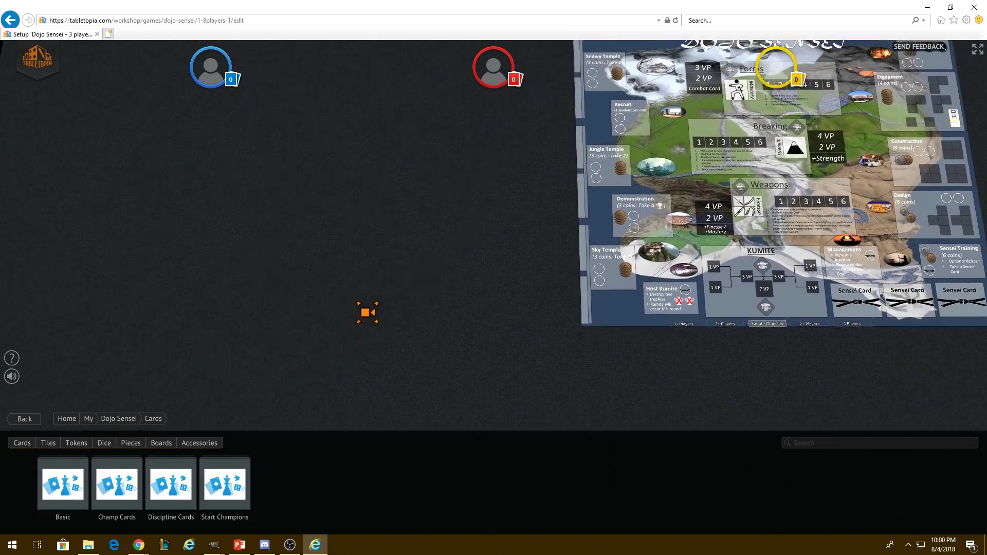
{"action": "left_click_drag", "start_coordinate": [350, 303], "coordinate": [497, 377]}
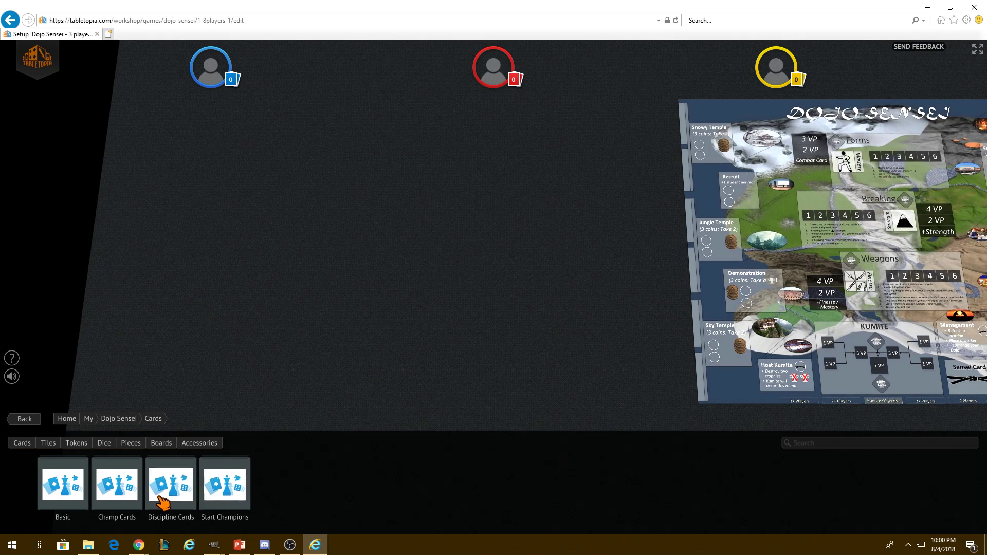
{"action": "left_click", "coordinate": [179, 483]}
{"action": "left_click_drag", "start_coordinate": [436, 348], "coordinate": [425, 331]}
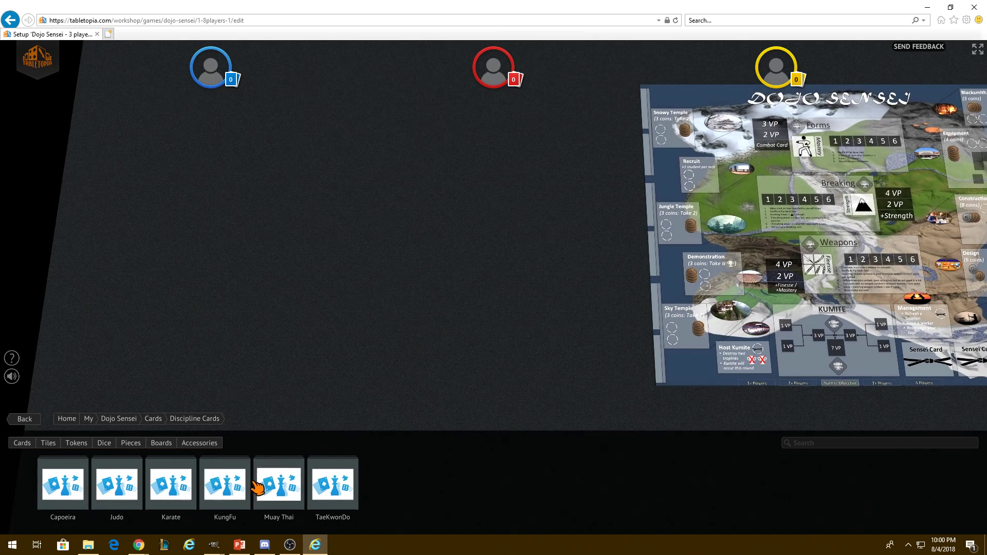
Drop the KungFu cards on the table, then select and merge all four stacks into one deck
{"action": "left_click_drag", "start_coordinate": [220, 496], "coordinate": [296, 255]}
{"action": "left_click_drag", "start_coordinate": [382, 351], "coordinate": [392, 372]}
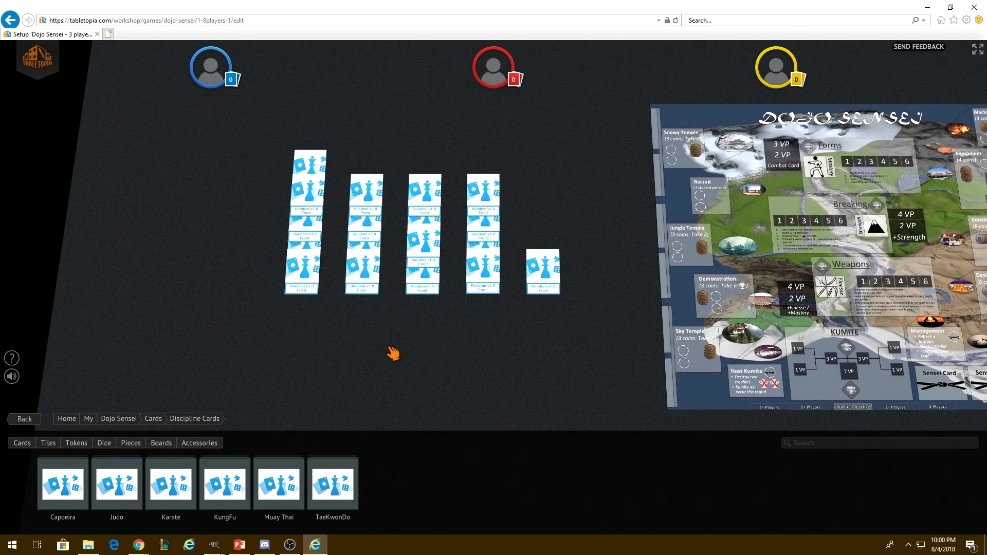
{"action": "left_click_drag", "start_coordinate": [517, 360], "coordinate": [522, 358]}
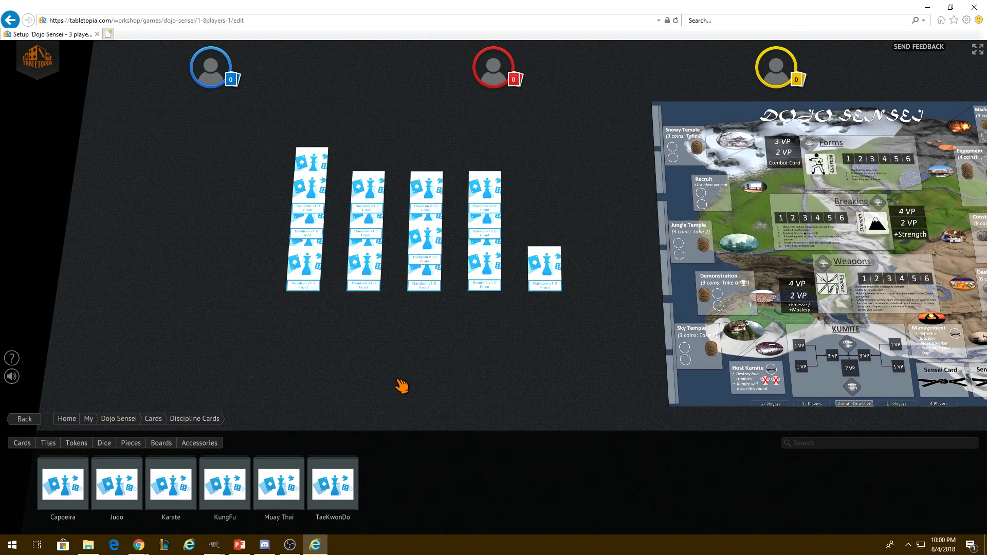
{"action": "left_click_drag", "start_coordinate": [249, 115], "coordinate": [525, 366]}
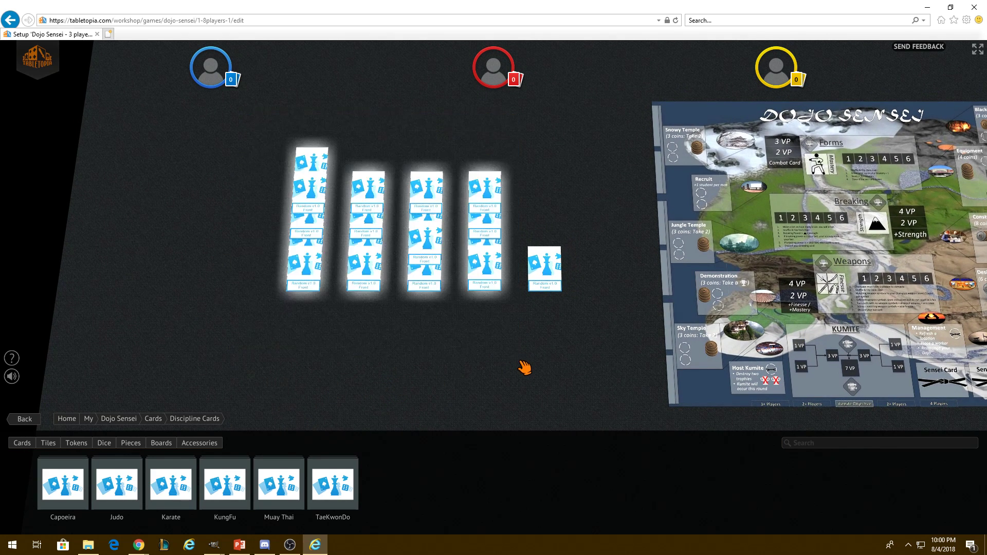
{"action": "left_click_drag", "start_coordinate": [489, 277], "coordinate": [555, 289]}
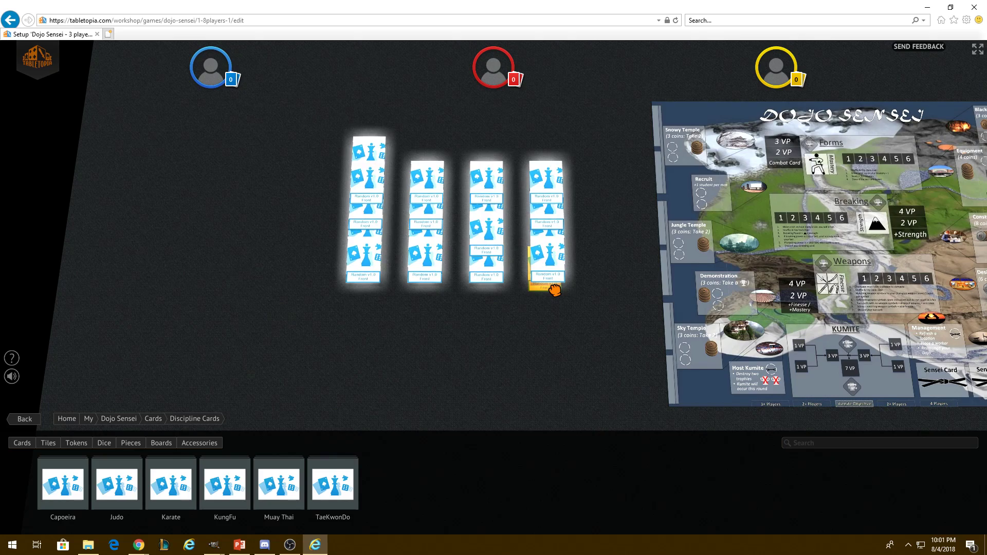
{"action": "left_click_drag", "start_coordinate": [555, 290], "coordinate": [555, 287]}
{"action": "scroll", "coordinate": [575, 347], "scroll_direction": "up", "scroll_amount": 5}
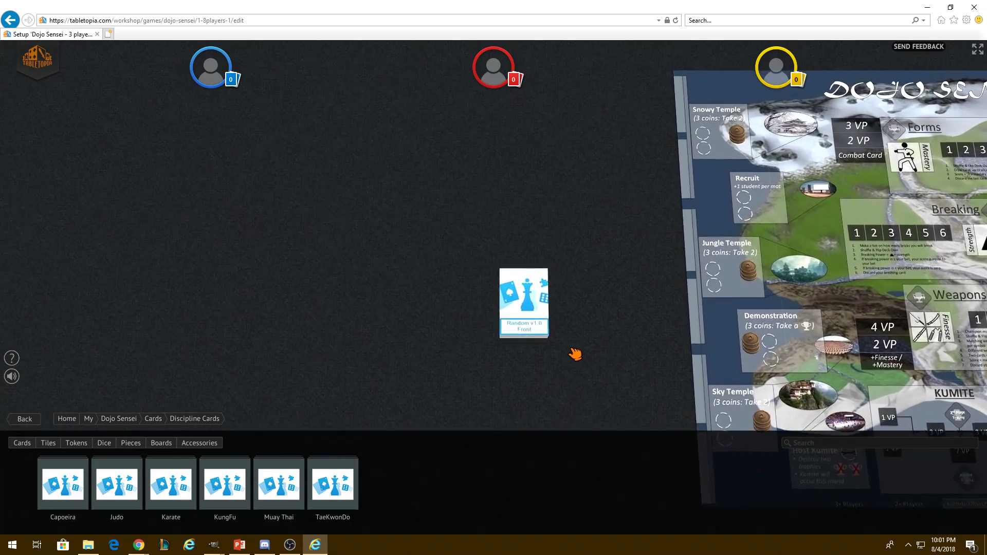
Pull a card off the 18-card deck, return it, and frame the deck left of the board
{"action": "left_click_drag", "start_coordinate": [547, 330], "coordinate": [445, 285]}
{"action": "left_click_drag", "start_coordinate": [425, 355], "coordinate": [402, 273]}
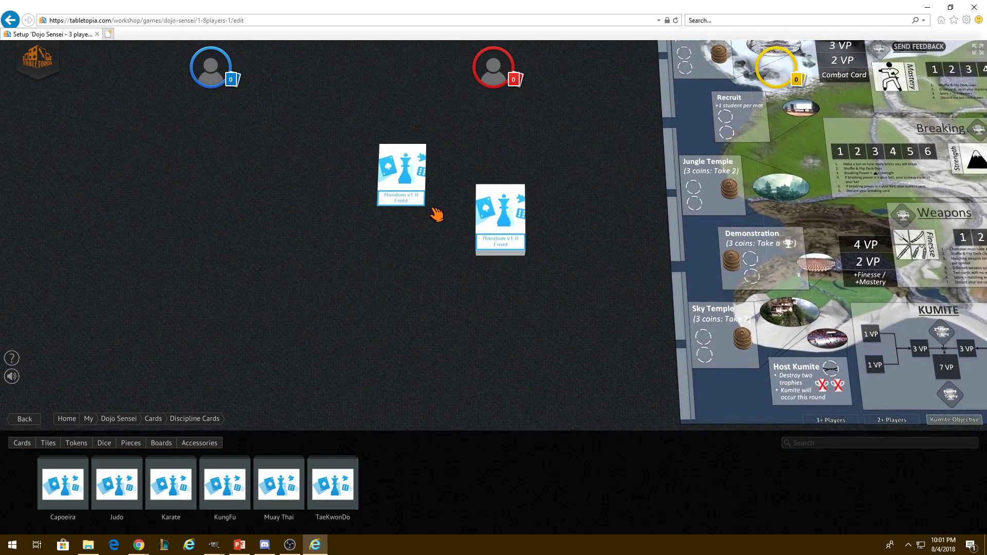
{"action": "left_click_drag", "start_coordinate": [452, 308], "coordinate": [441, 333]}
{"action": "left_click_drag", "start_coordinate": [400, 236], "coordinate": [491, 239]}
{"action": "left_click_drag", "start_coordinate": [653, 366], "coordinate": [551, 318]}
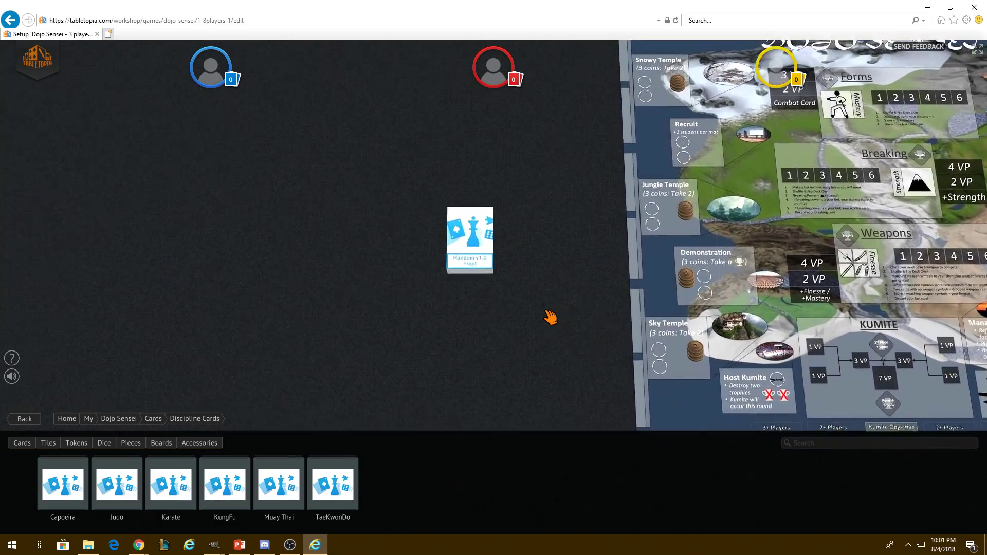
{"action": "scroll", "coordinate": [455, 252], "scroll_direction": "up", "scroll_amount": 3}
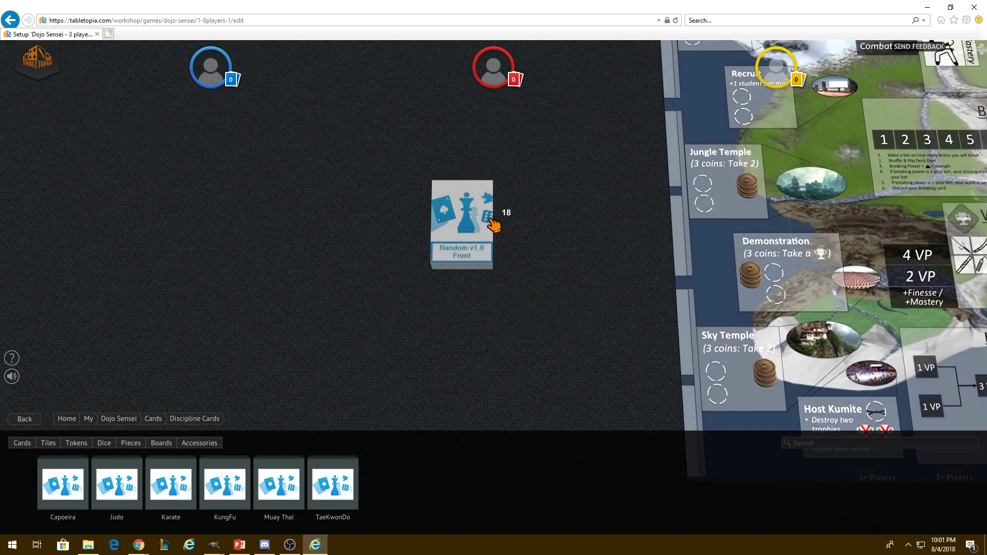
{"action": "scroll", "coordinate": [555, 293], "scroll_direction": "down", "scroll_amount": 3}
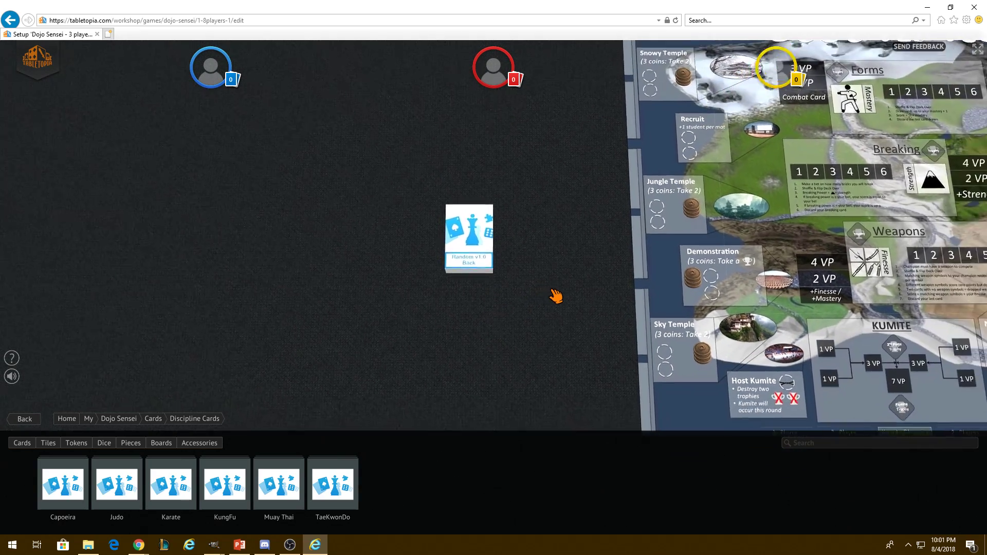
{"action": "left_click_drag", "start_coordinate": [555, 293], "coordinate": [365, 244]}
{"action": "scroll", "coordinate": [596, 334], "scroll_direction": "up", "scroll_amount": 3}
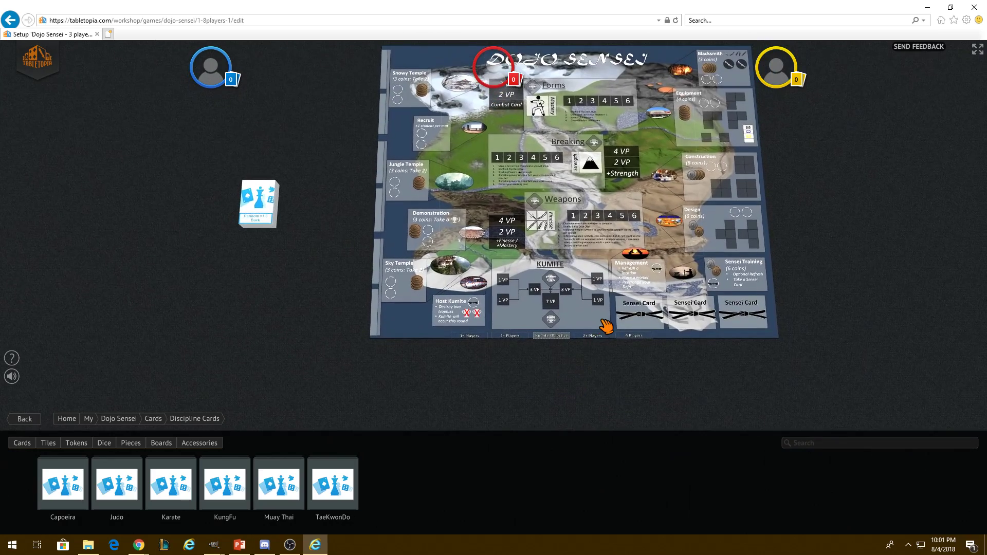
{"action": "left_click_drag", "start_coordinate": [897, 192], "coordinate": [821, 249]}
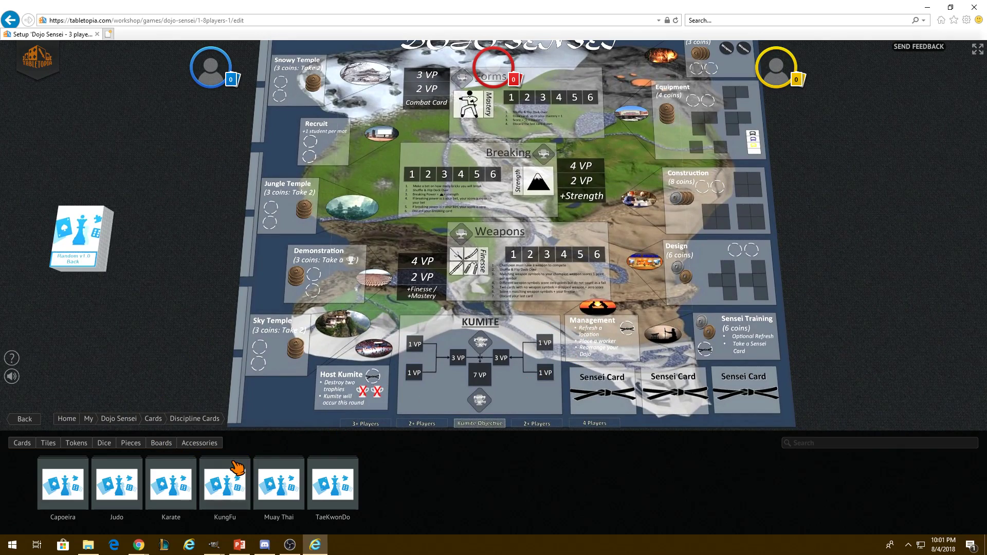
{"action": "scroll", "coordinate": [881, 388], "scroll_direction": "down", "scroll_amount": 5}
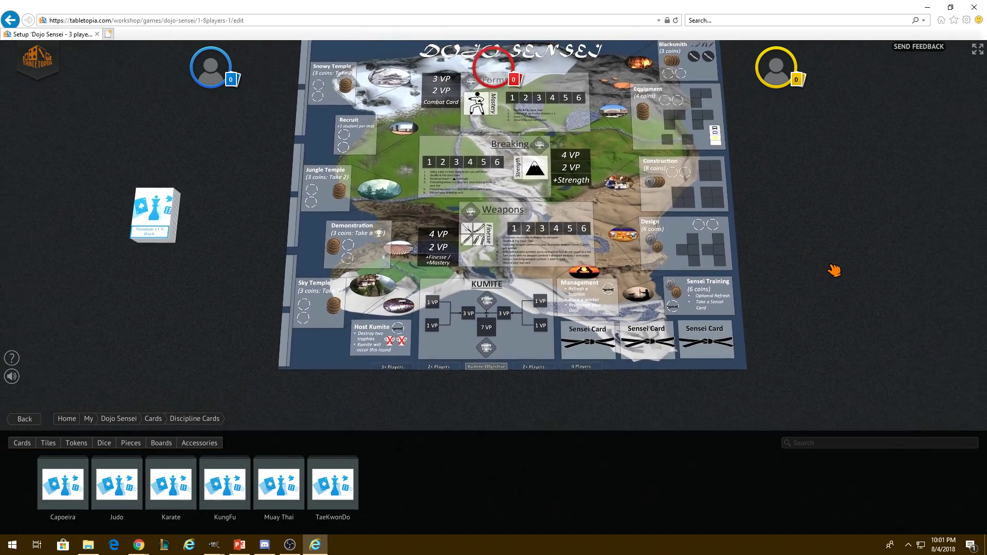
Save & Publish the 3-player setup from the logo menu, then Exit the editor and confirm
{"action": "left_click", "coordinate": [38, 59]}
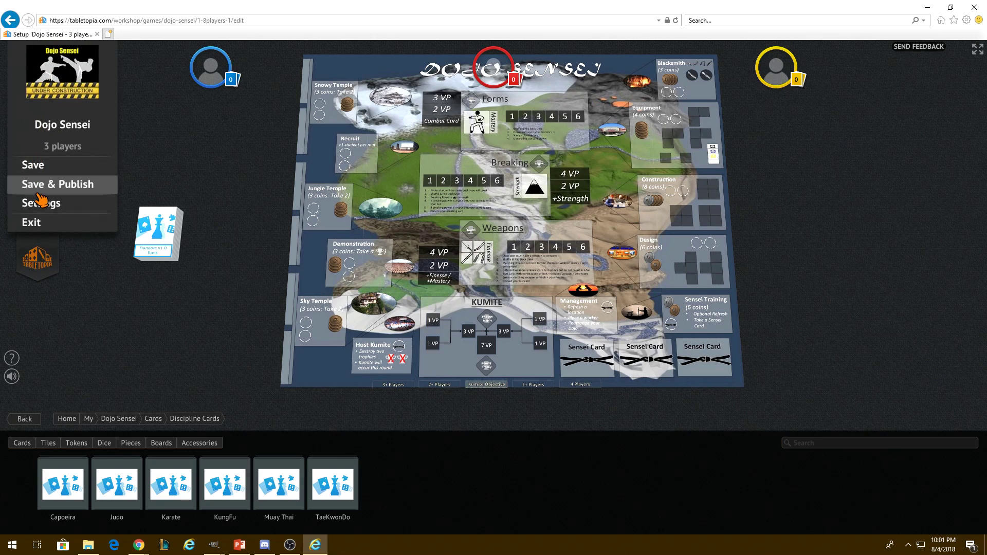
{"action": "left_click", "coordinate": [39, 194]}
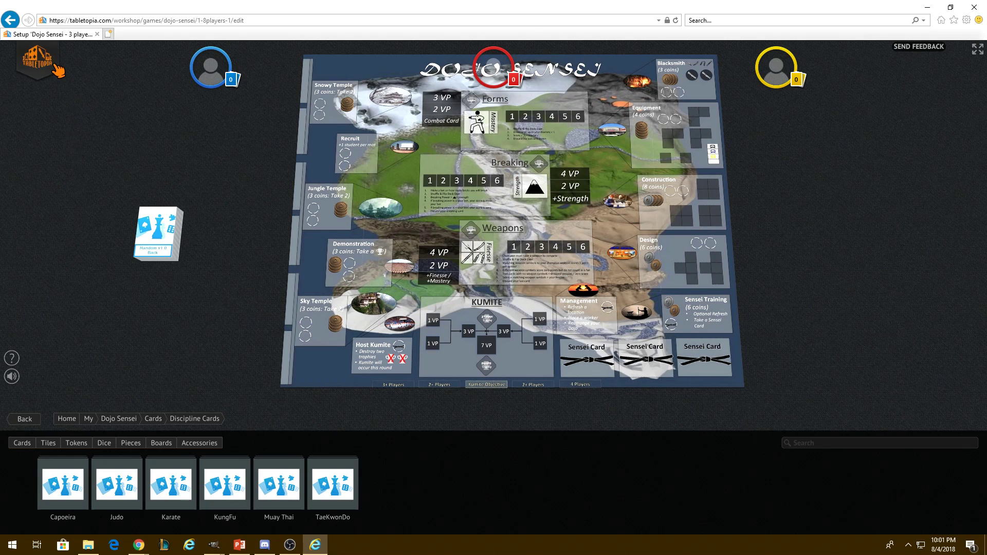
{"action": "left_click", "coordinate": [32, 57]}
{"action": "left_click", "coordinate": [32, 223]}
{"action": "left_click", "coordinate": [519, 307]}
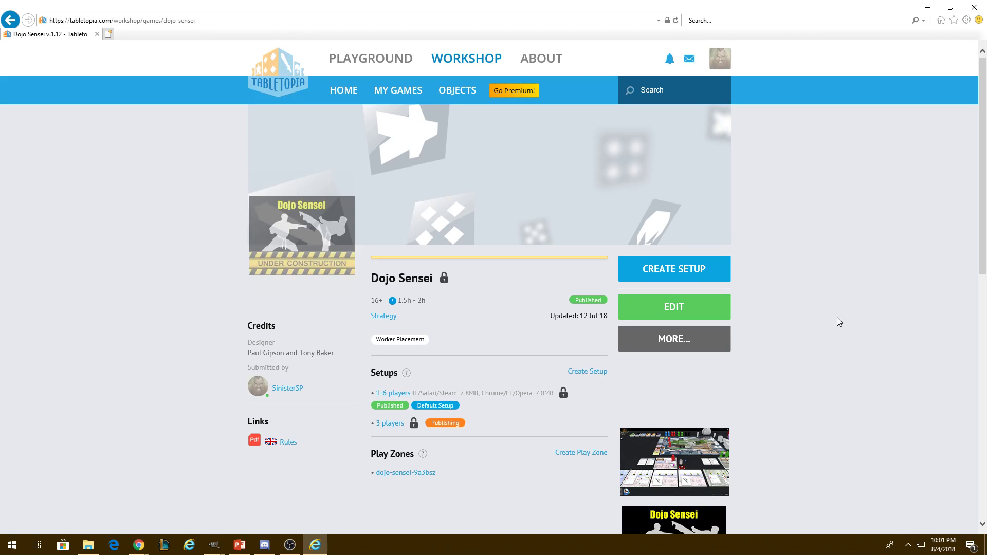
{"action": "left_click_drag", "start_coordinate": [837, 316], "coordinate": [812, 302]}
{"action": "scroll", "coordinate": [812, 302], "scroll_direction": "down", "scroll_amount": 3}
Create a new play zone that includes the 1-6 players setup and save it
{"action": "left_click", "coordinate": [813, 303]}
{"action": "scroll", "coordinate": [812, 303], "scroll_direction": "down", "scroll_amount": 1}
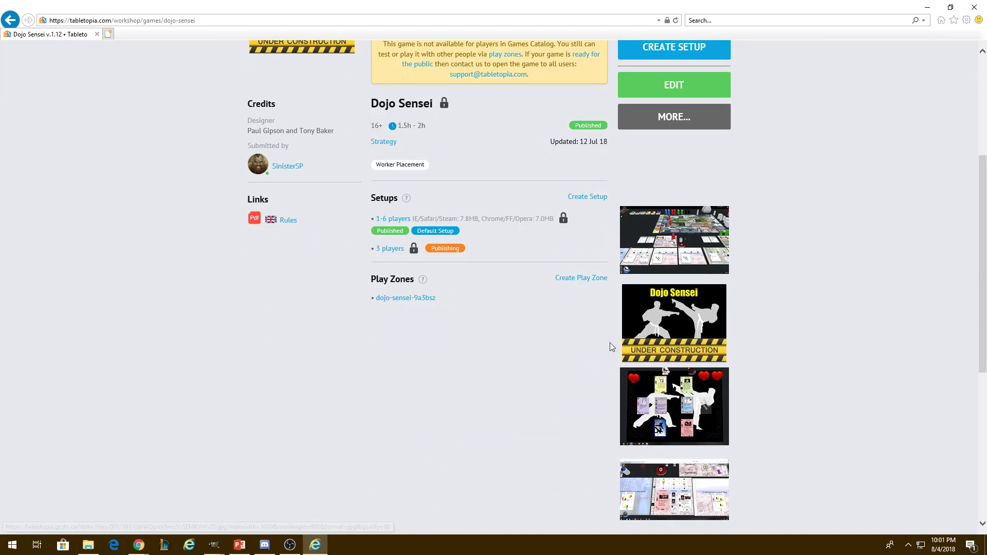
{"action": "left_click", "coordinate": [569, 282]}
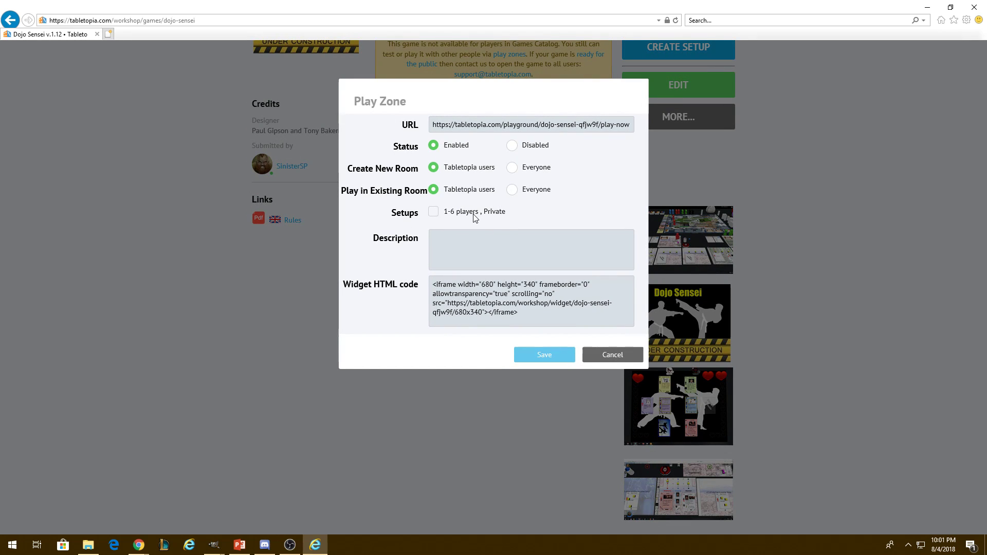
{"action": "left_click", "coordinate": [609, 354]}
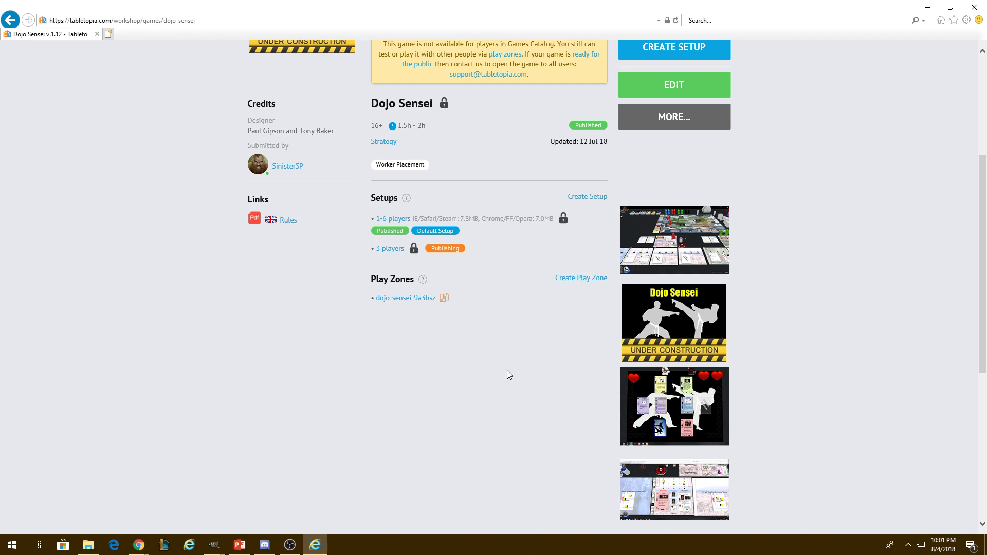
{"action": "left_click", "coordinate": [594, 282]}
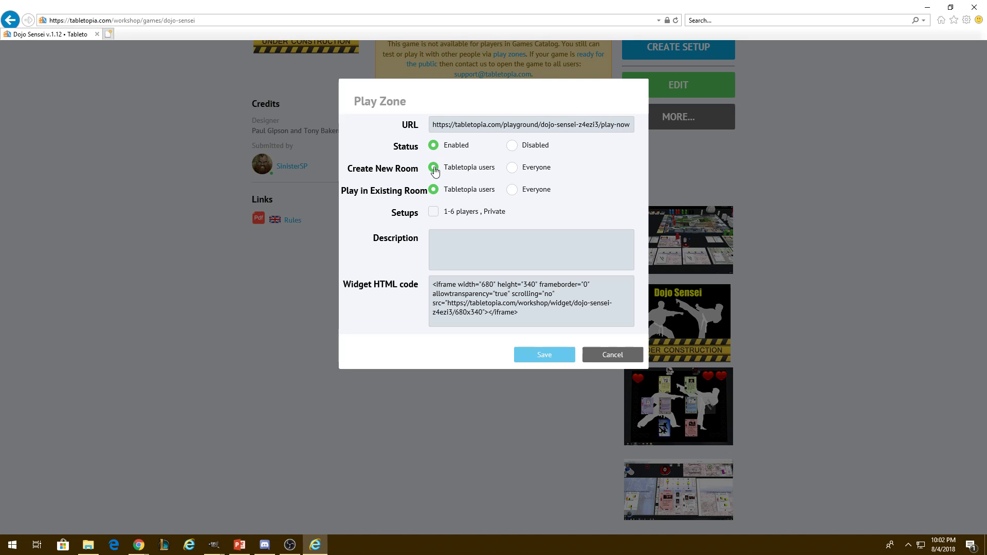
{"action": "left_click", "coordinate": [435, 212]}
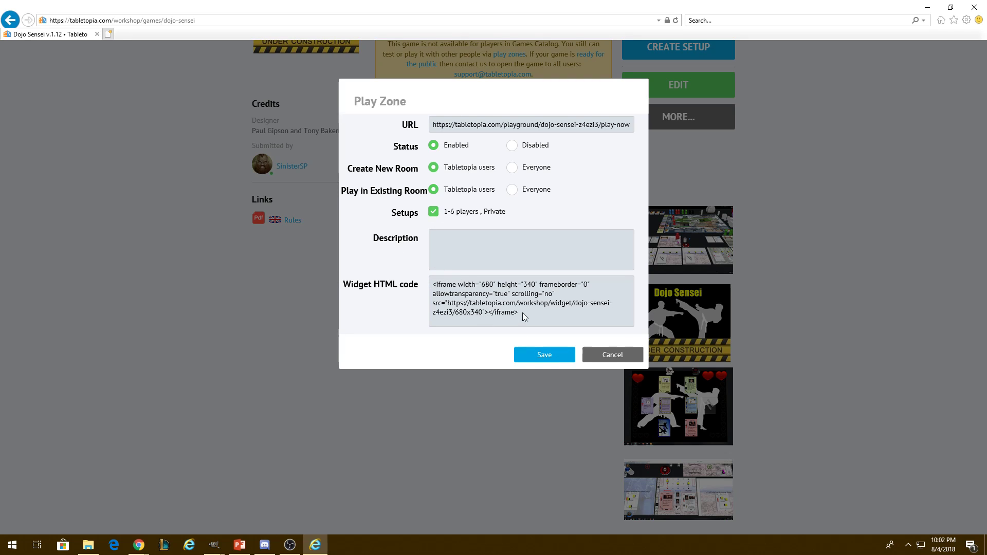
{"action": "left_click", "coordinate": [544, 354]}
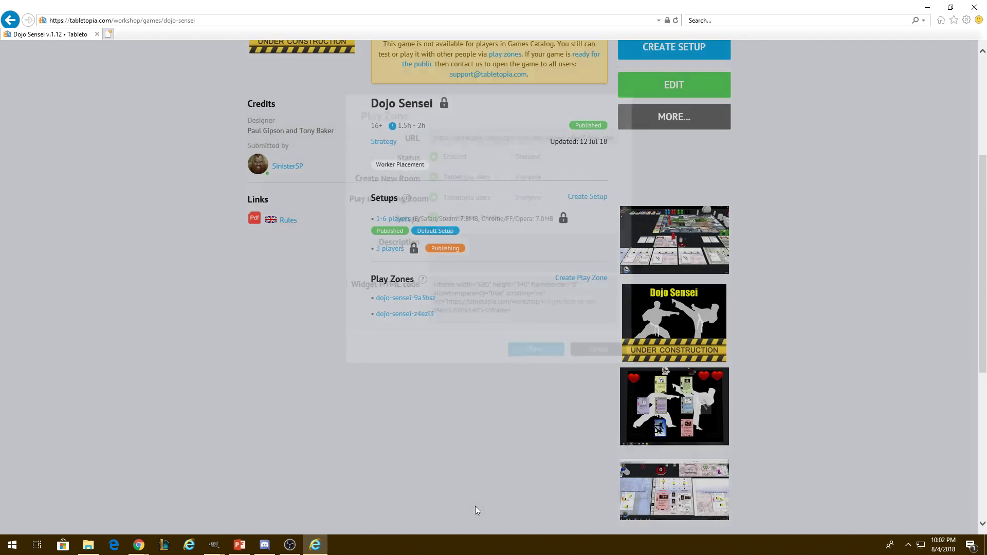
{"action": "left_click", "coordinate": [406, 366]}
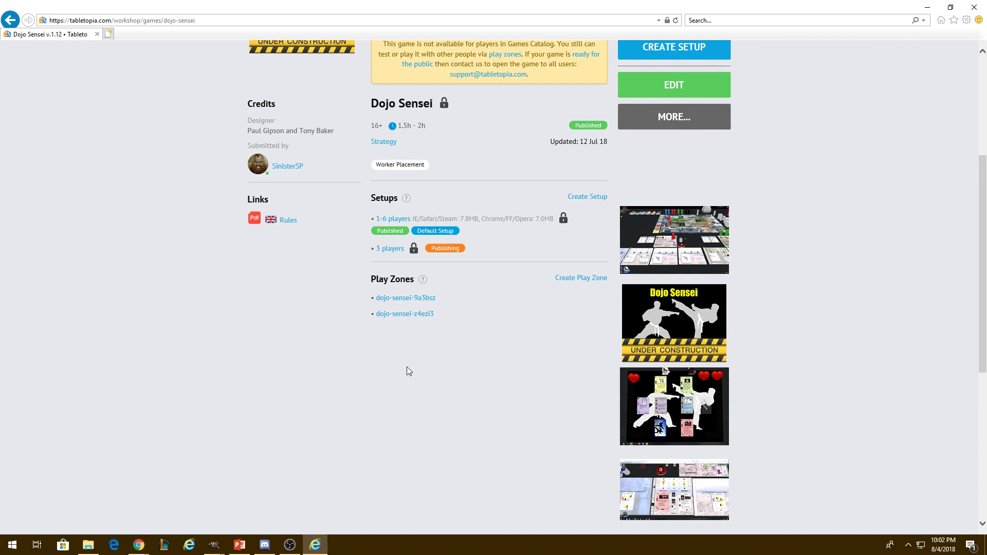
Copy the dojo-sensei-z4ezi3 play zone URL and paste it into a new browser tab
{"action": "left_click", "coordinate": [428, 316]}
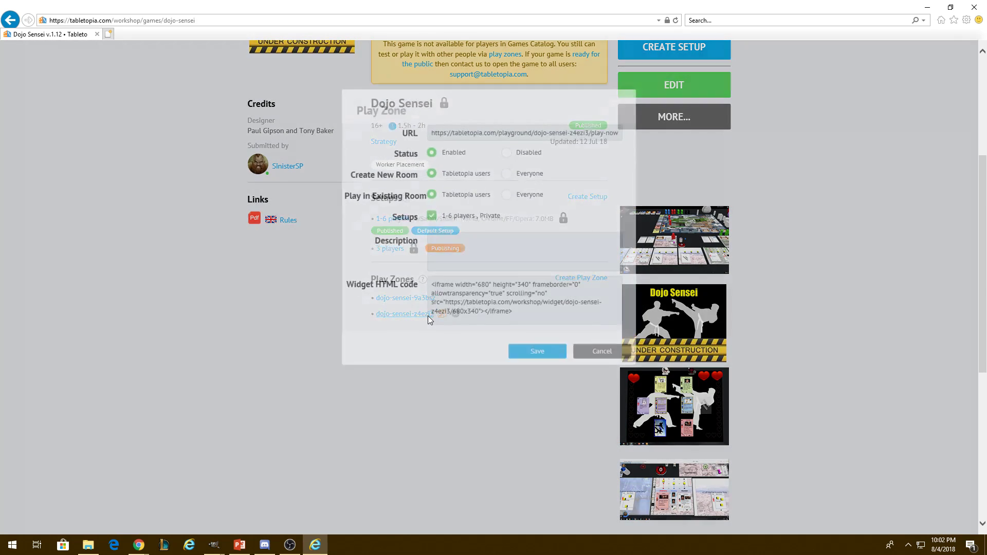
{"action": "left_click", "coordinate": [501, 125]}
{"action": "key", "text": "ctrl+c"}
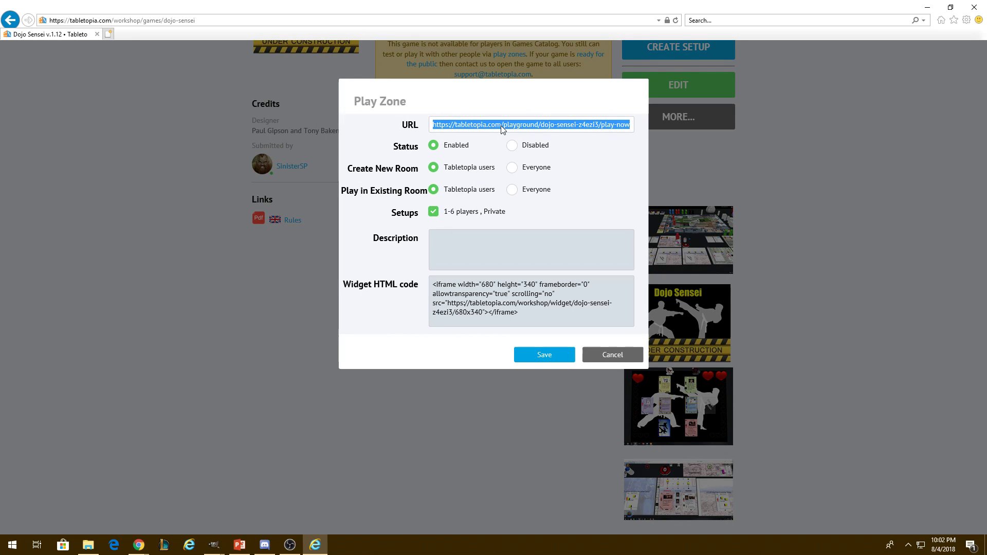
{"action": "left_click", "coordinate": [595, 357]}
{"action": "left_click", "coordinate": [108, 34]}
{"action": "left_click", "coordinate": [116, 21]}
{"action": "key", "text": "ctrl+v"}
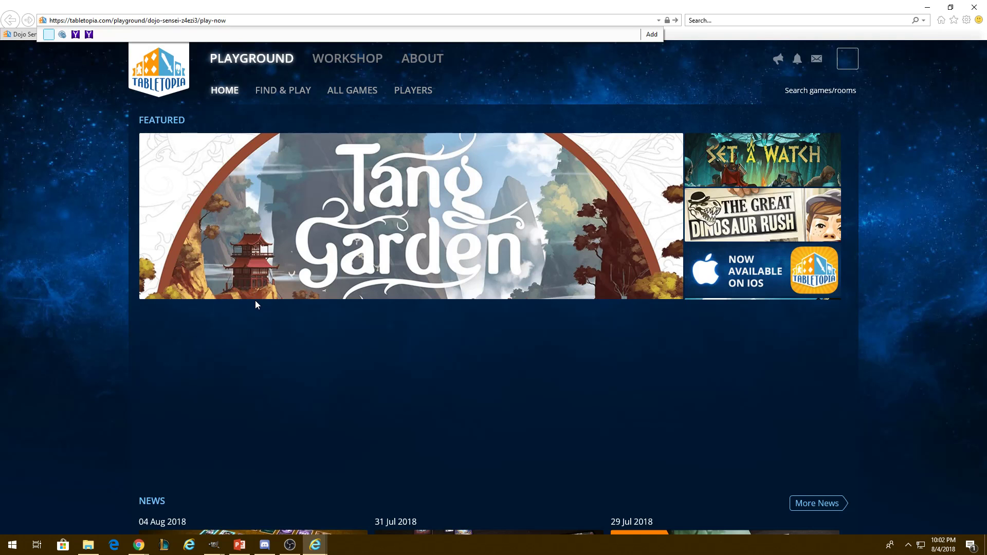
Load the play zone URL to open a Dojo Sensei room, then minimize the browser
{"action": "key", "text": "Return"}
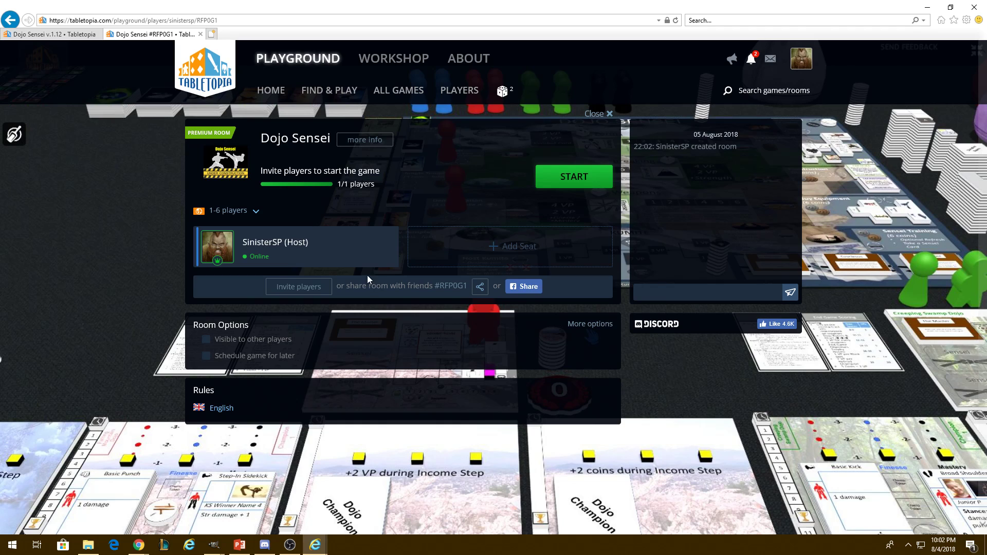
{"action": "left_click", "coordinate": [86, 38]}
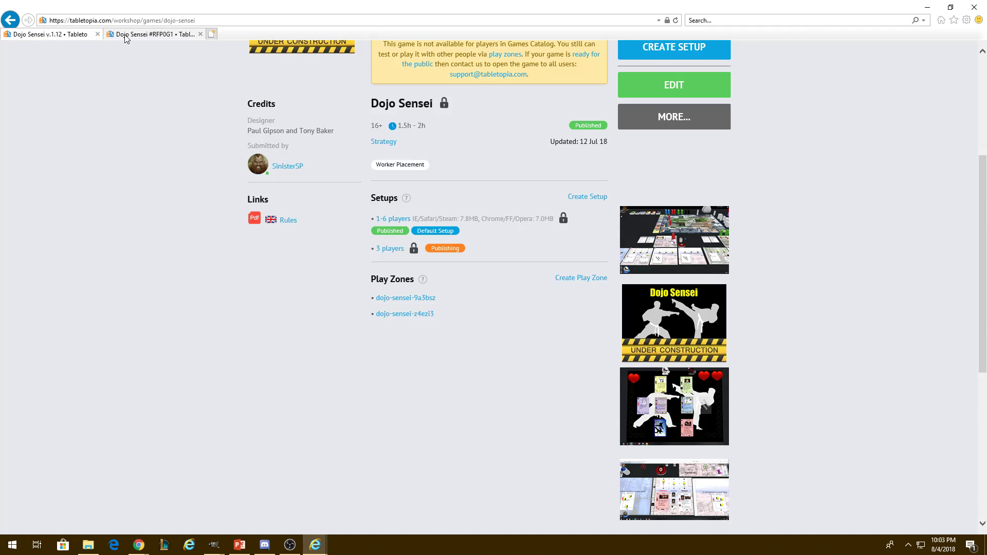
{"action": "left_click", "coordinate": [154, 34]}
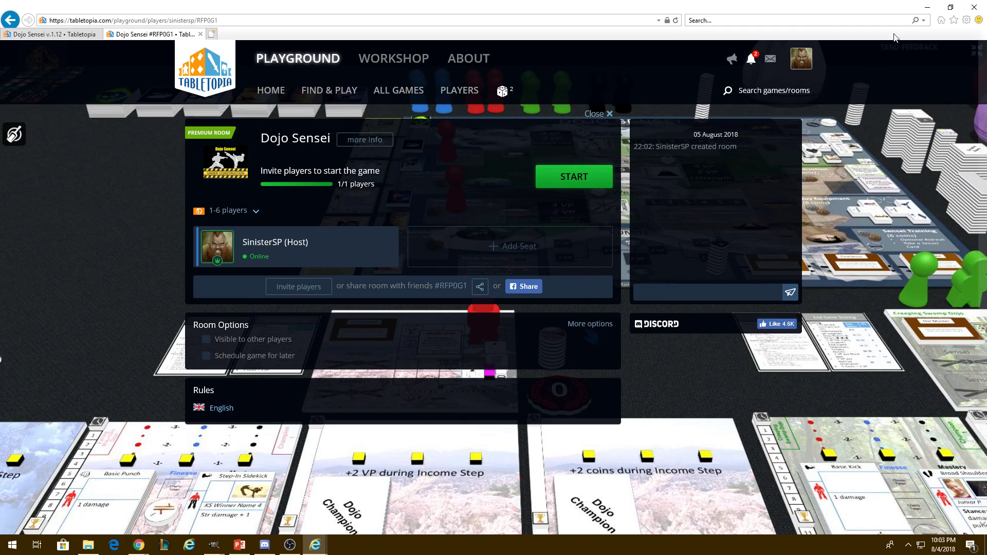
{"action": "left_click", "coordinate": [928, 7]}
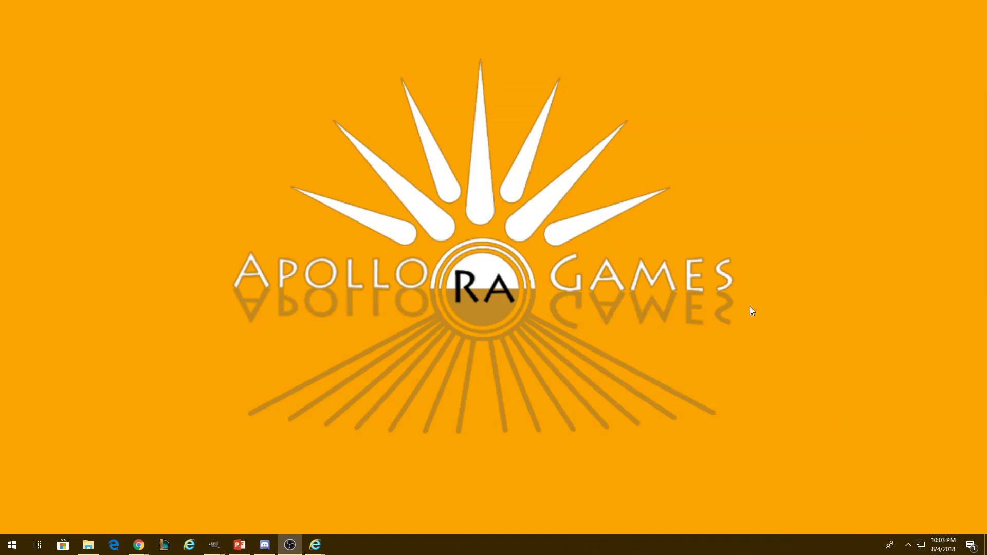